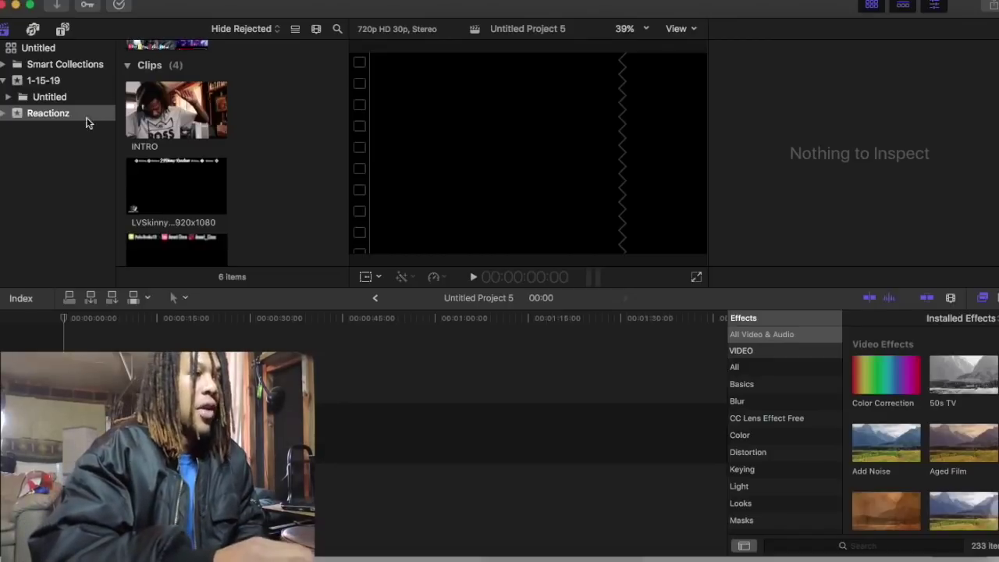
Open the Media Import window and play a preview of DSCN0511.MOV from the Desktop.
scroll(285, 174, "up", 3)
scroll(285, 174, "up", 2)
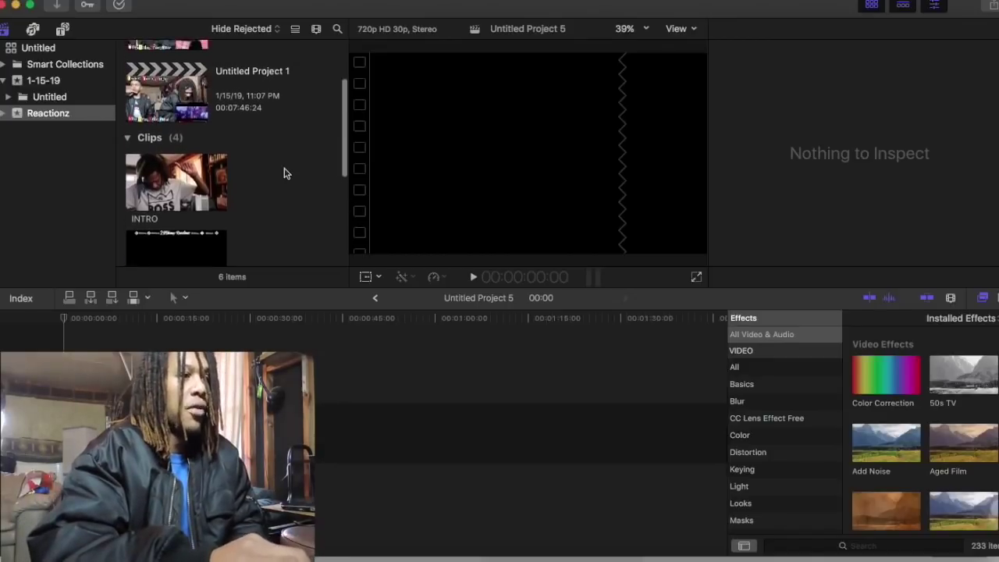
left_click(59, 9)
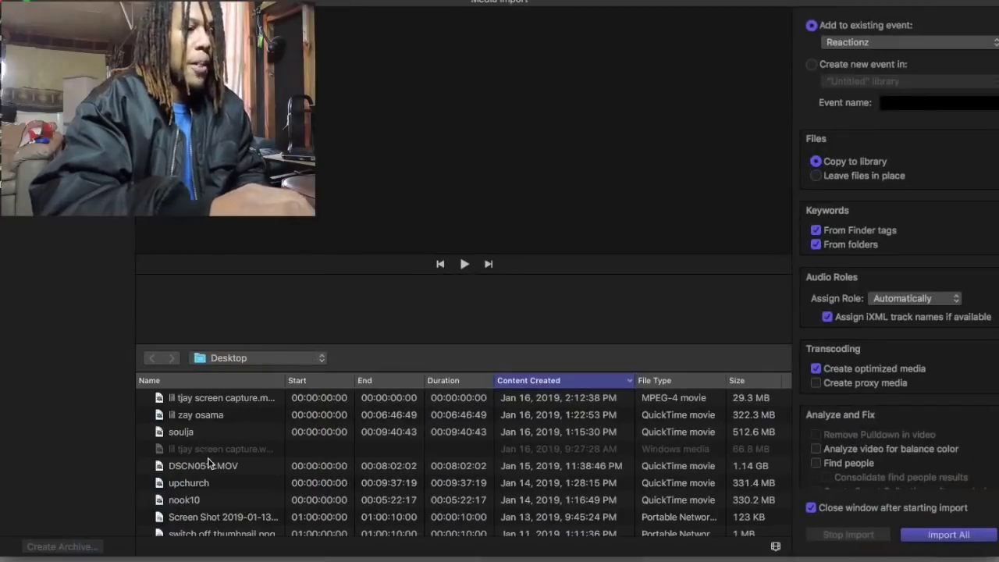
left_click(211, 465)
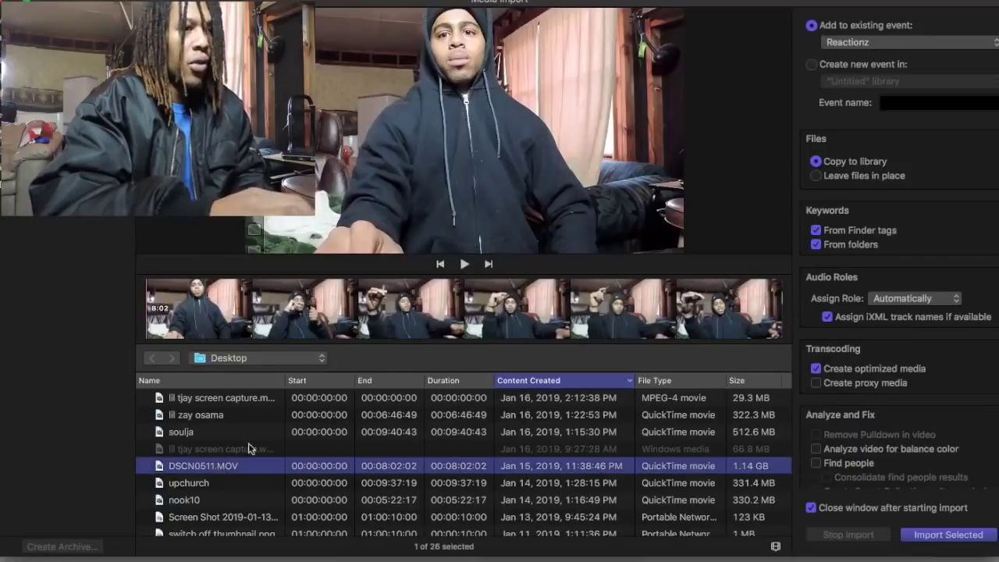
left_click(376, 306)
key("space")
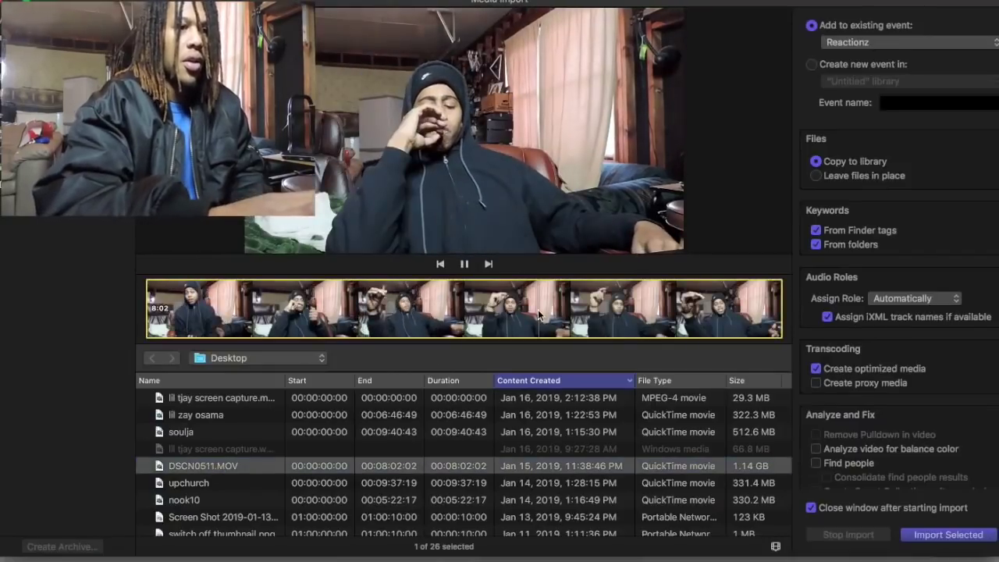
left_click(620, 308)
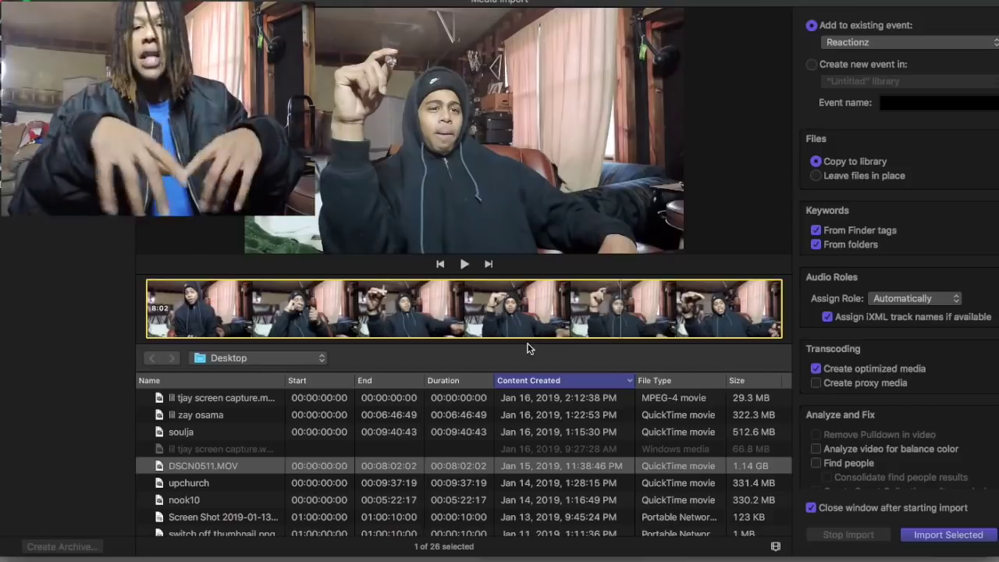
left_click(228, 401)
left_click(366, 323)
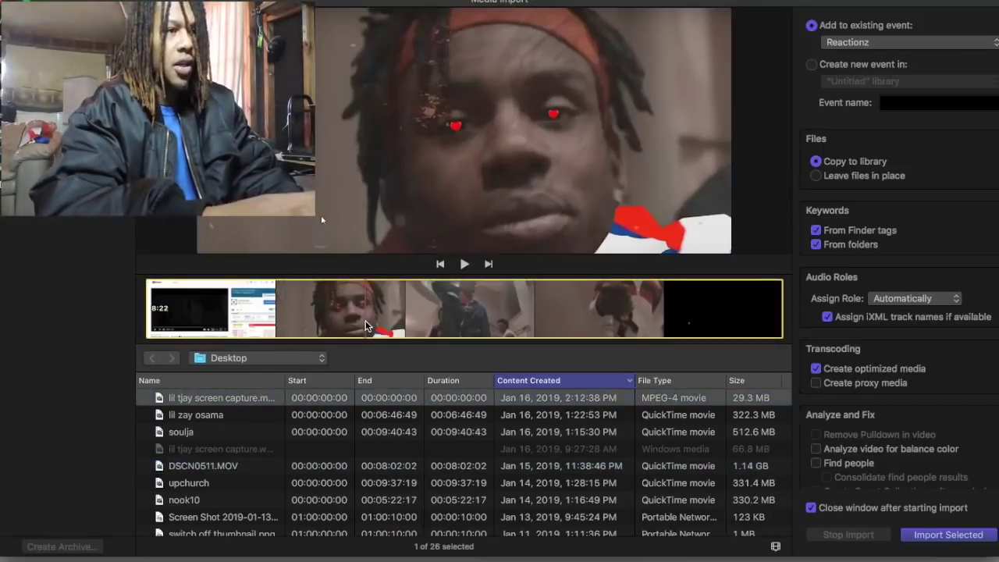
key("space")
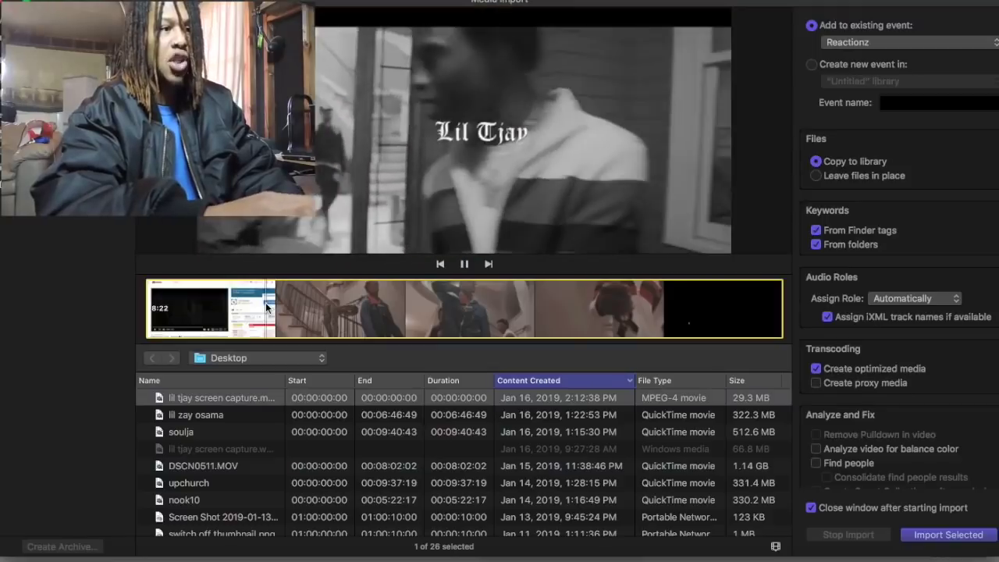
key("space")
key("space")
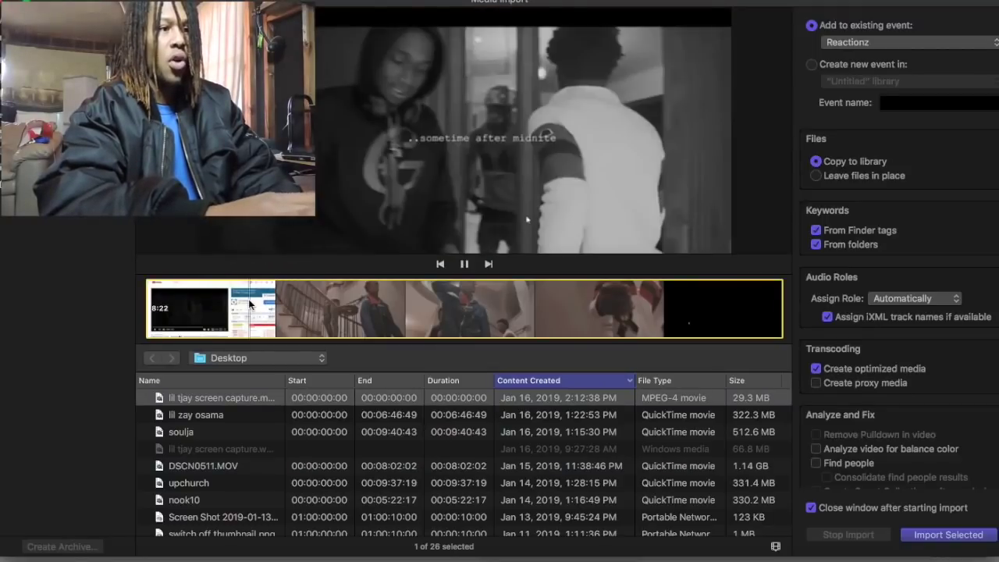
key("space")
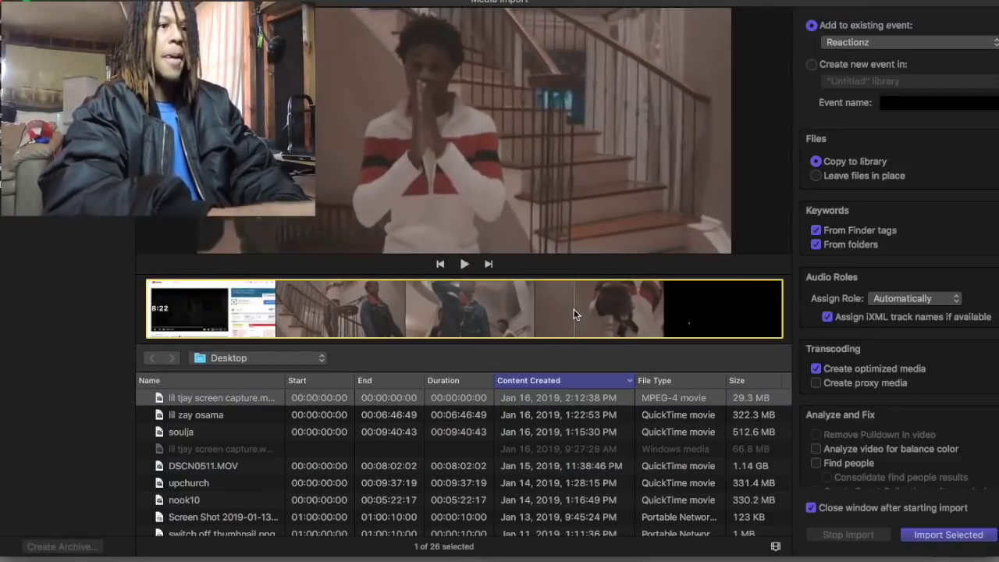
left_click(258, 467)
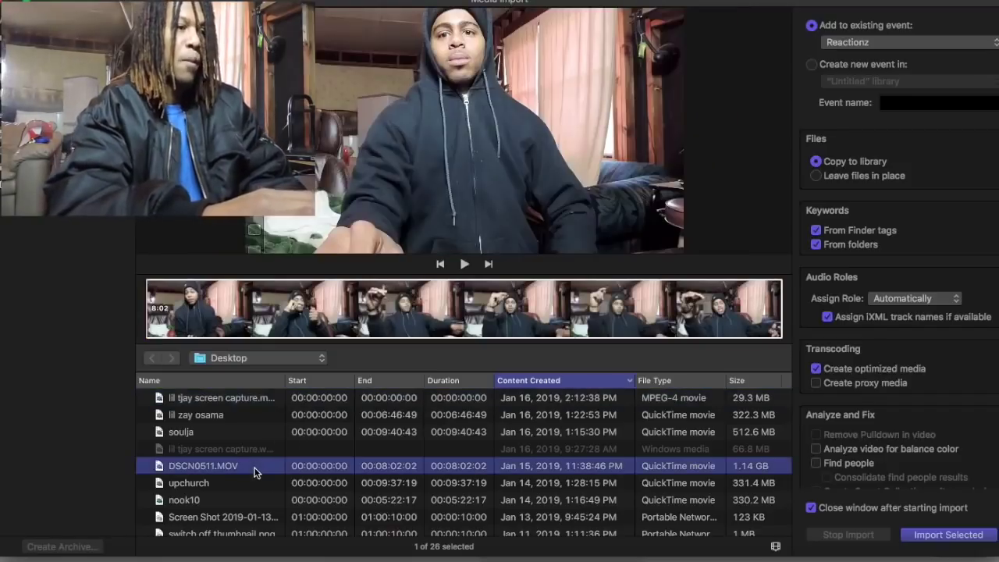
left_click(189, 320)
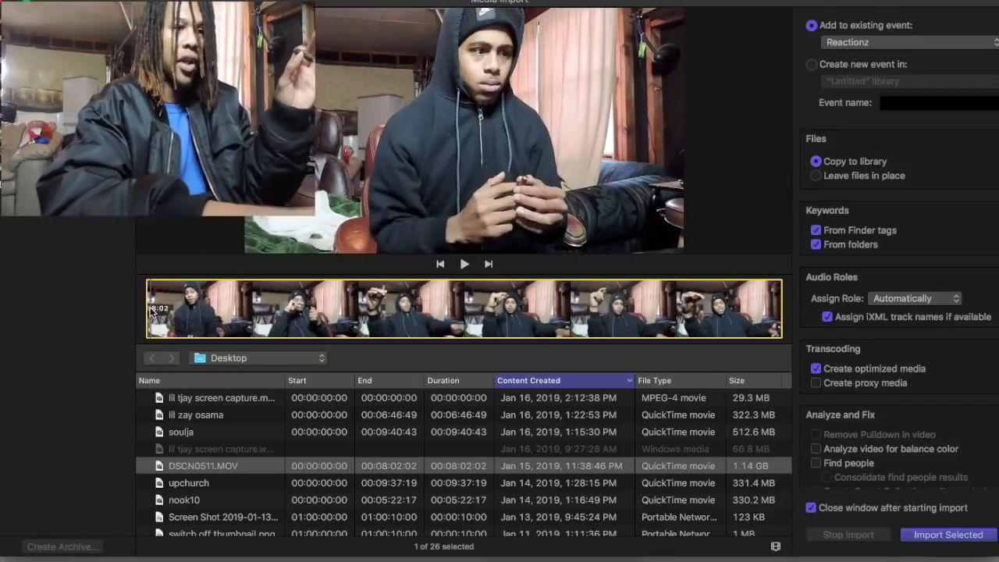
key("space")
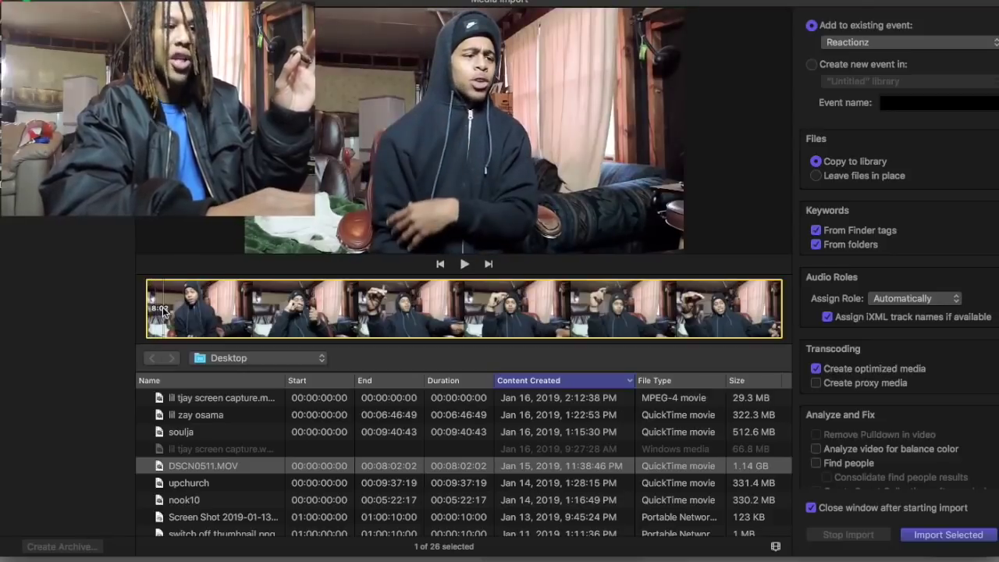
key("space")
key("space")
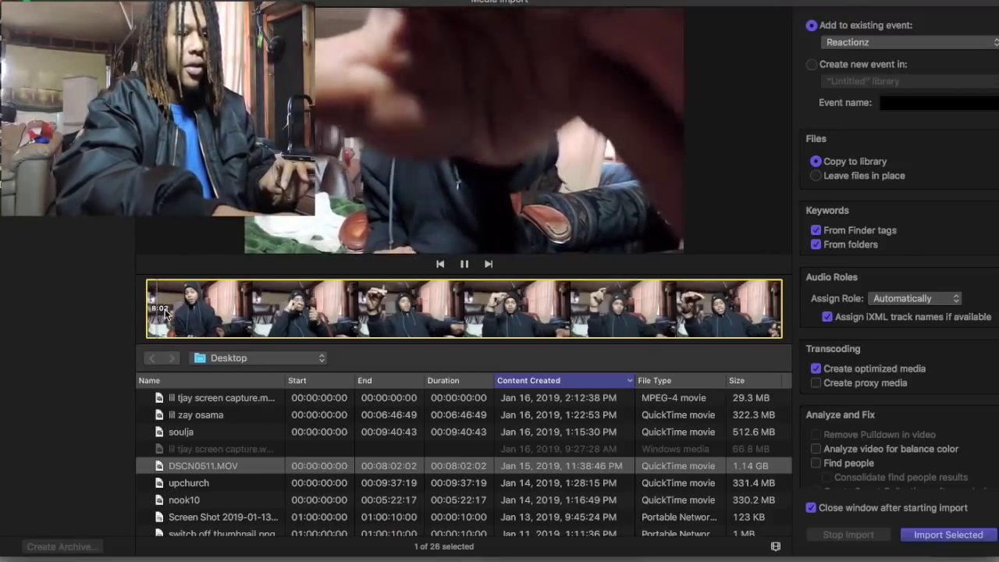
key("space")
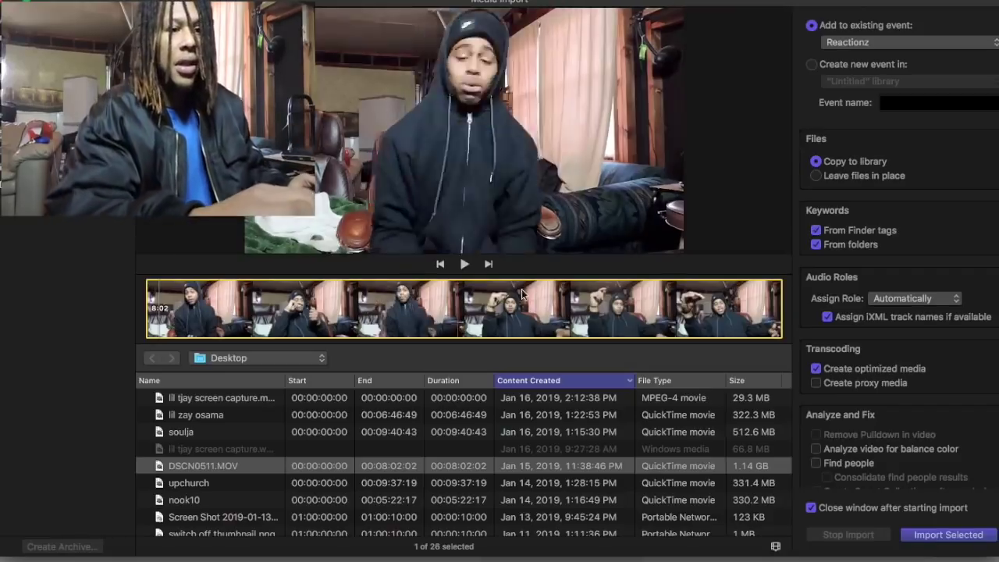
key("space")
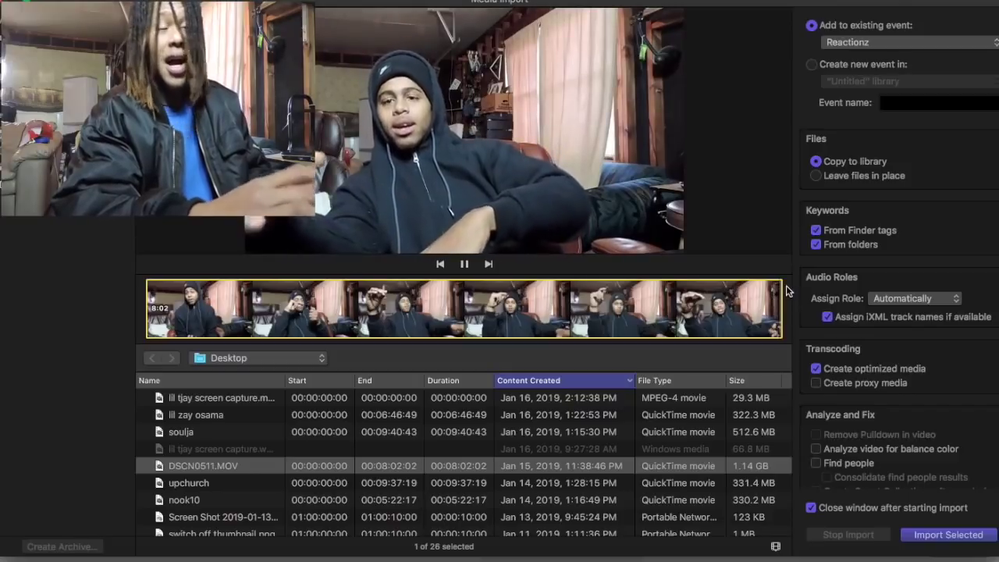
key("space")
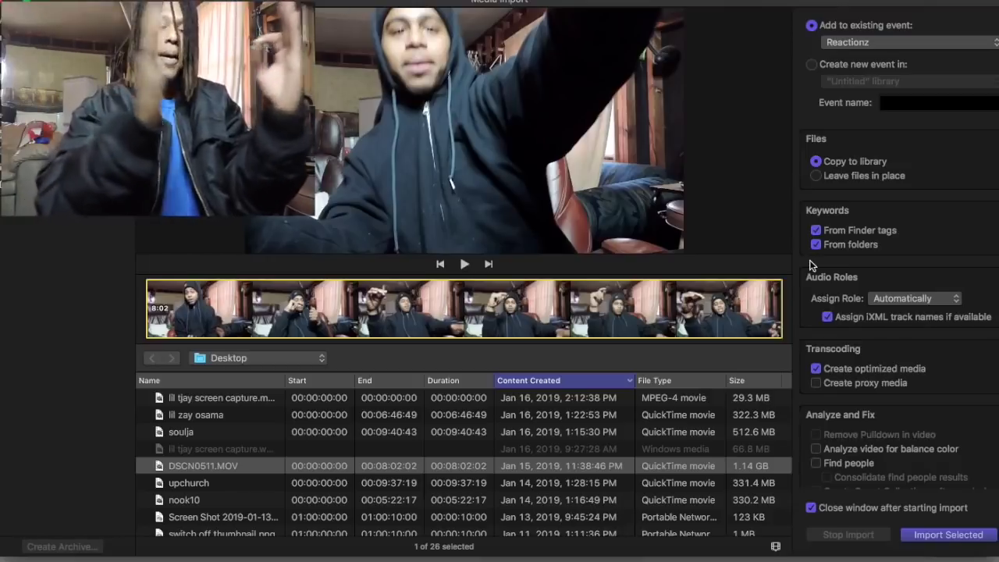
left_click(362, 467)
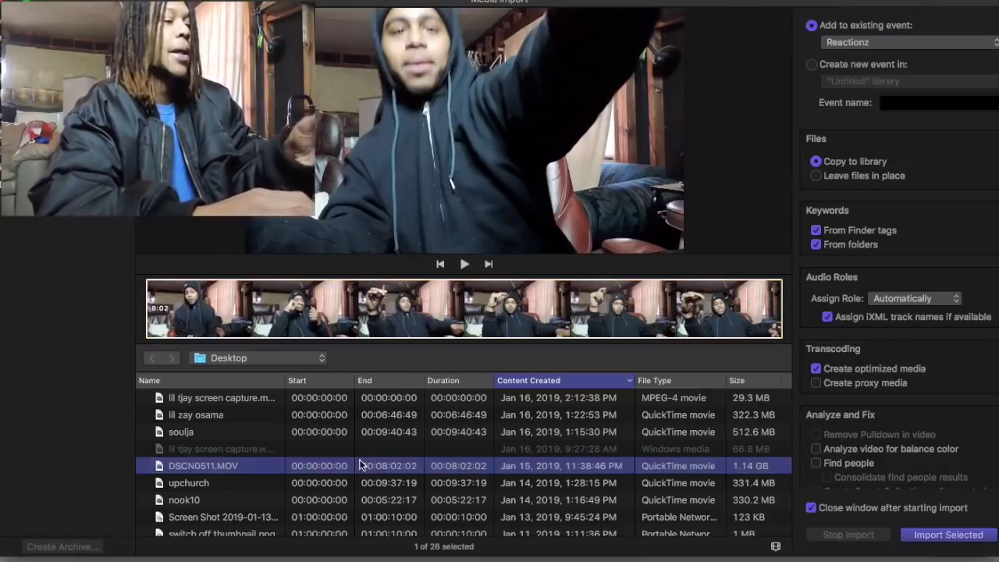
Import DSCN0511.MOV and the lil tjay screen capture into Reactionz, then mark DSCN0511's start point.
left_click(274, 399, "super")
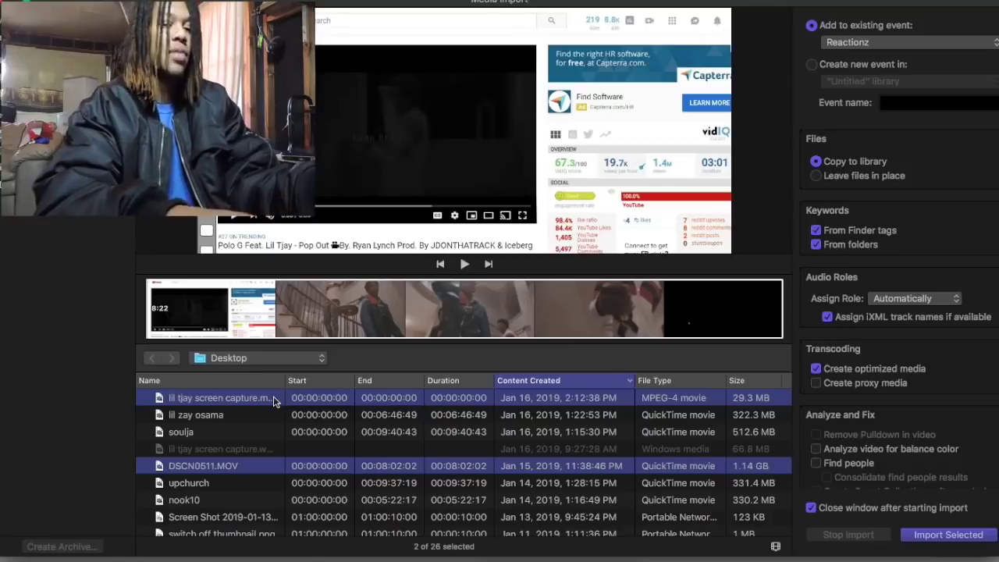
key("Return")
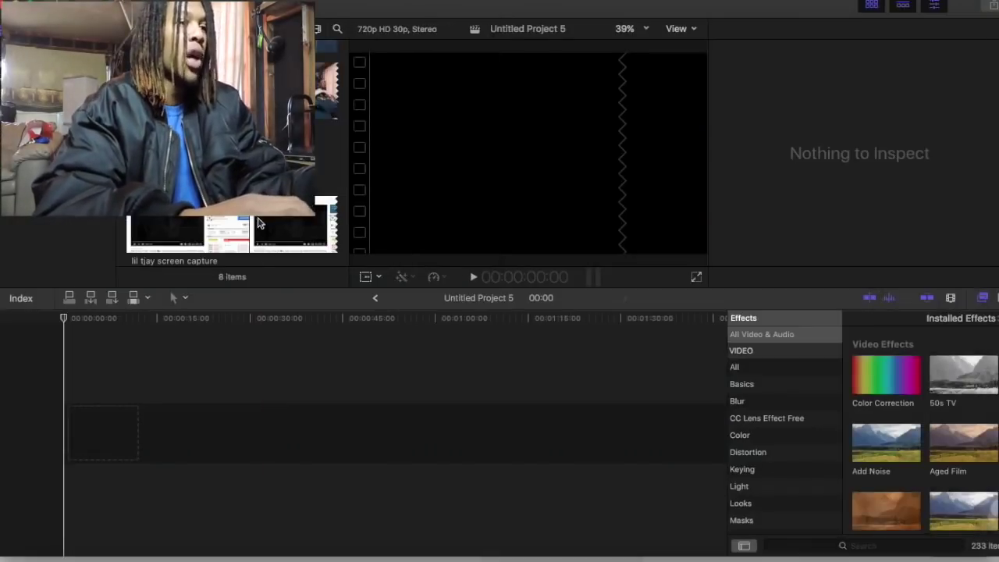
left_click(258, 224)
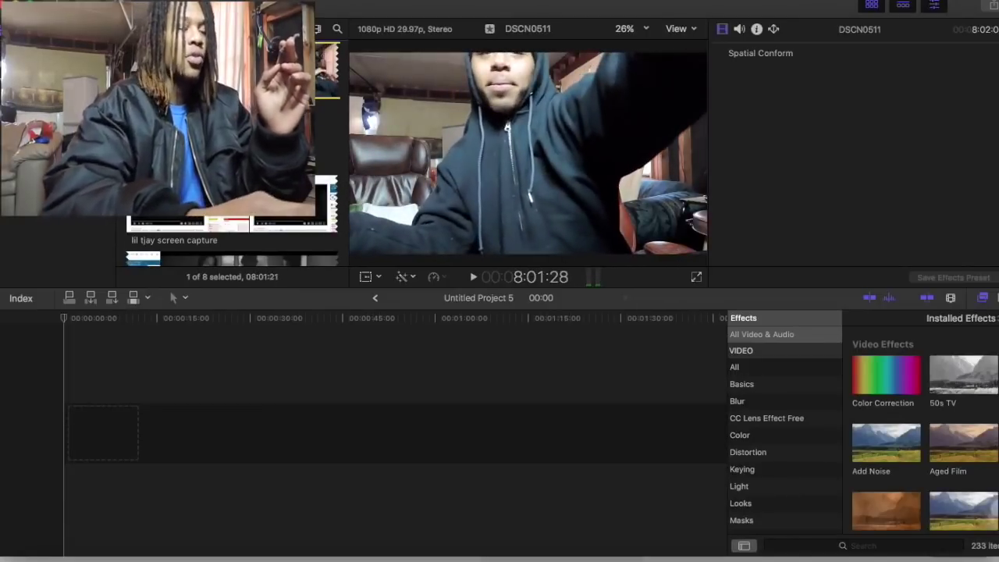
scroll(232, 156, "up", 3)
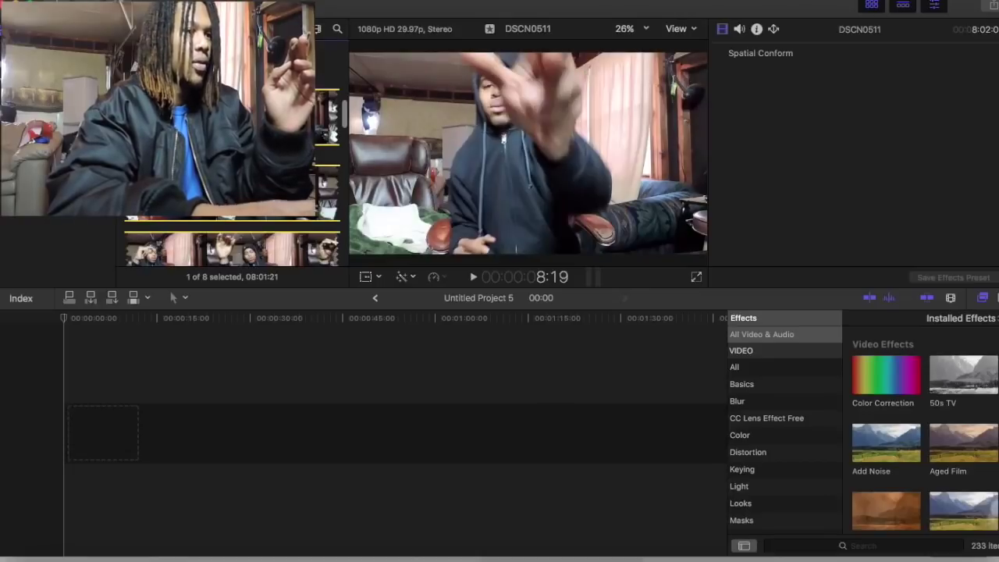
key("space")
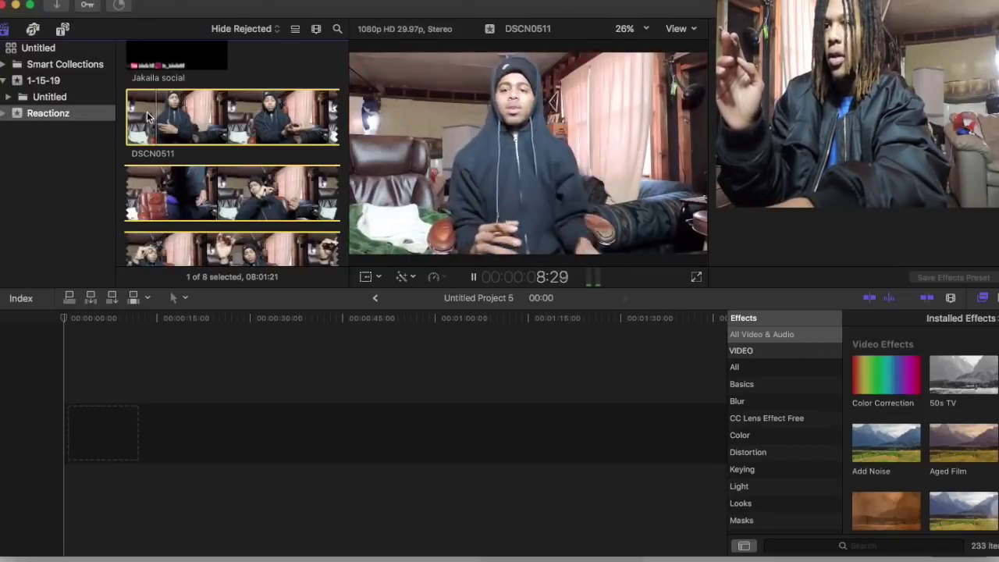
left_click(159, 117)
key("space")
scroll(195, 129, "down", 5)
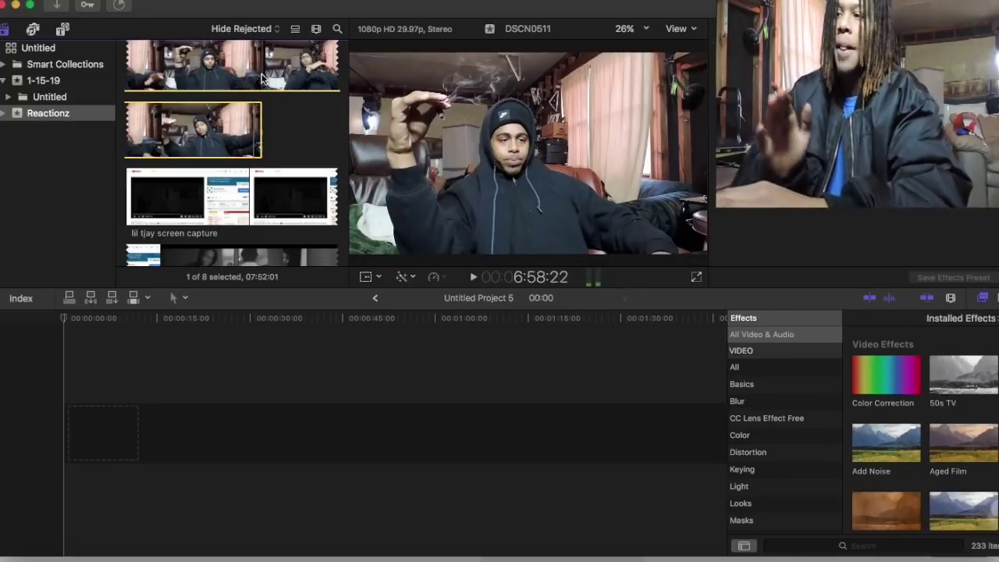
Add the trimmed DSCN0511 clip to Untitled Project 5 and play it back.
left_click_drag(276, 70, 138, 430)
left_click(25, 433)
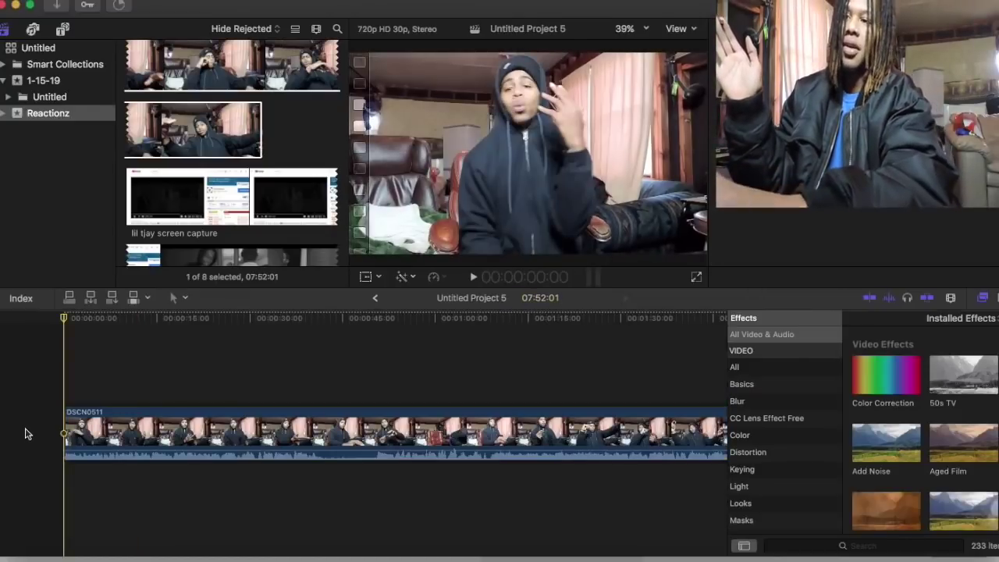
key("space")
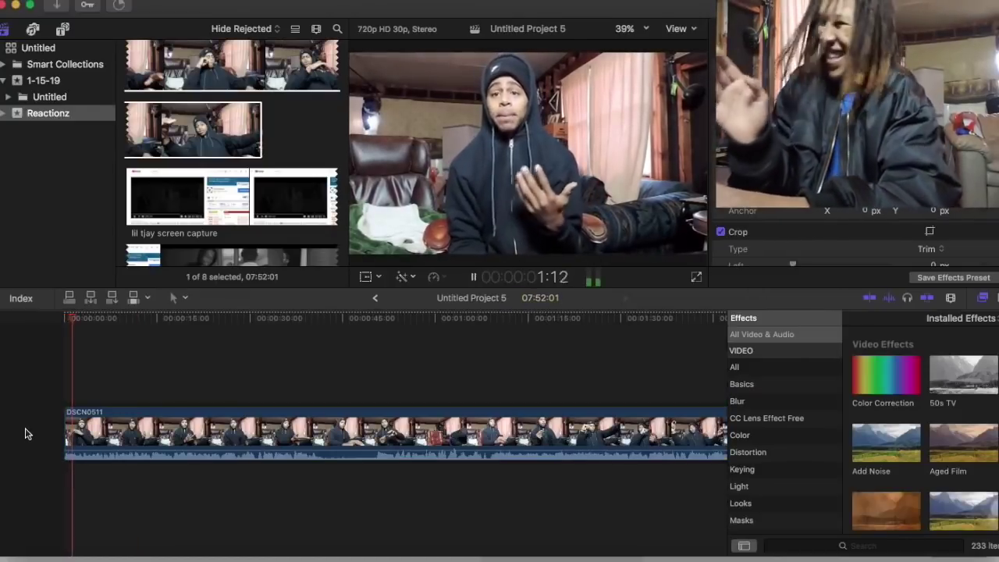
key("space")
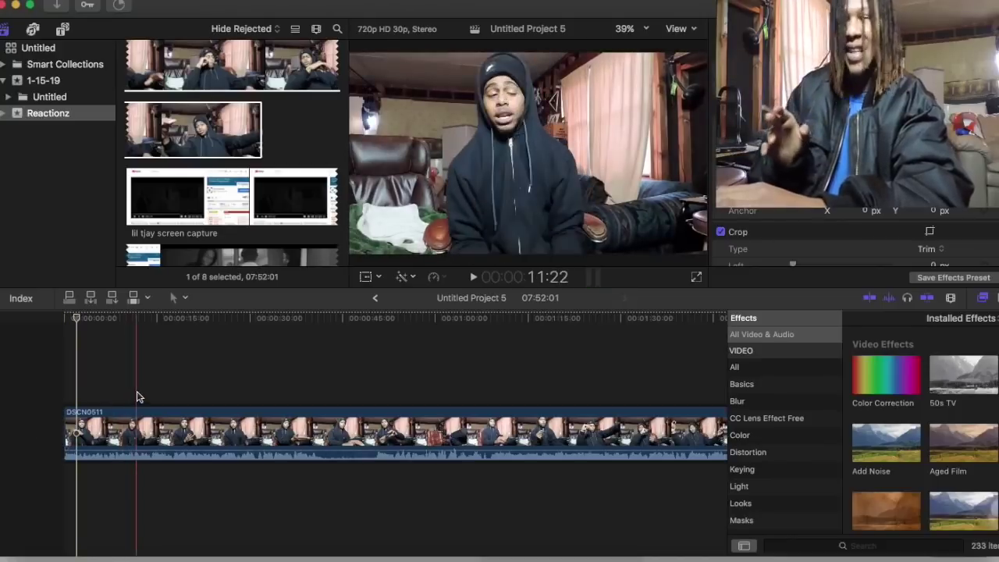
Select a later section of the lil tjay screen capture and mark its Out point.
left_click(249, 213)
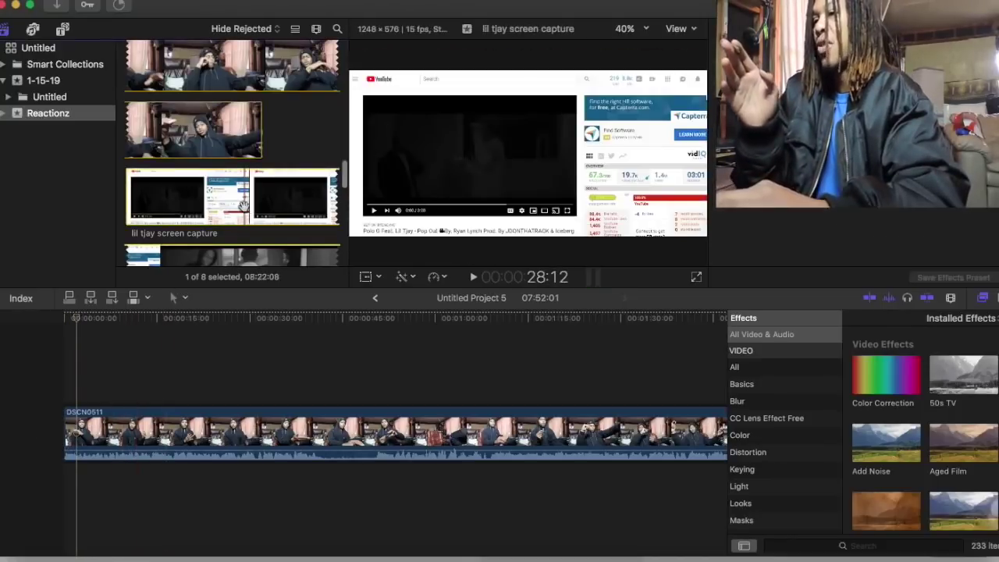
scroll(256, 187, "down", 1)
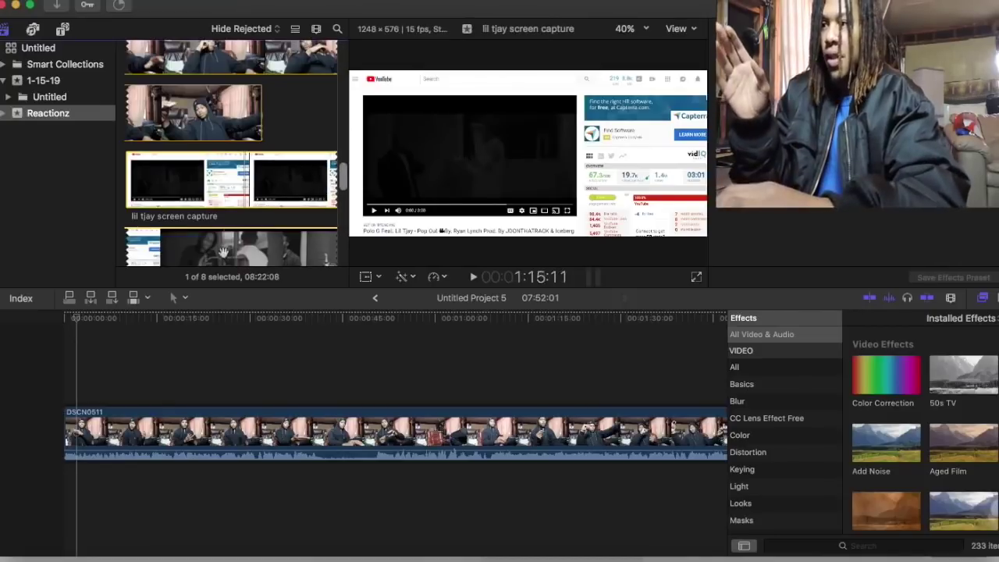
left_click(148, 249)
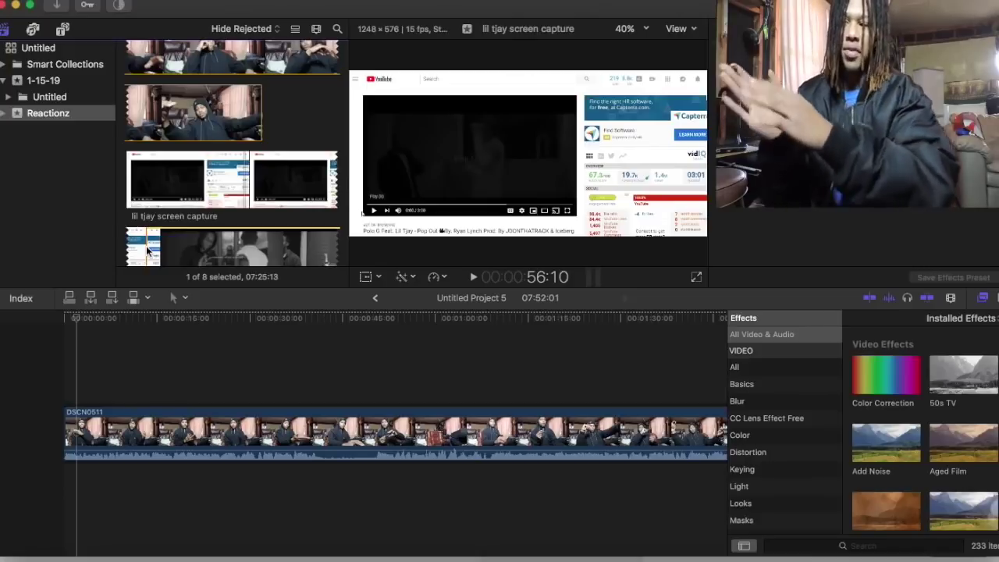
scroll(147, 250, "down", 5)
scroll(146, 248, "down", 6)
scroll(304, 247, "down", 5)
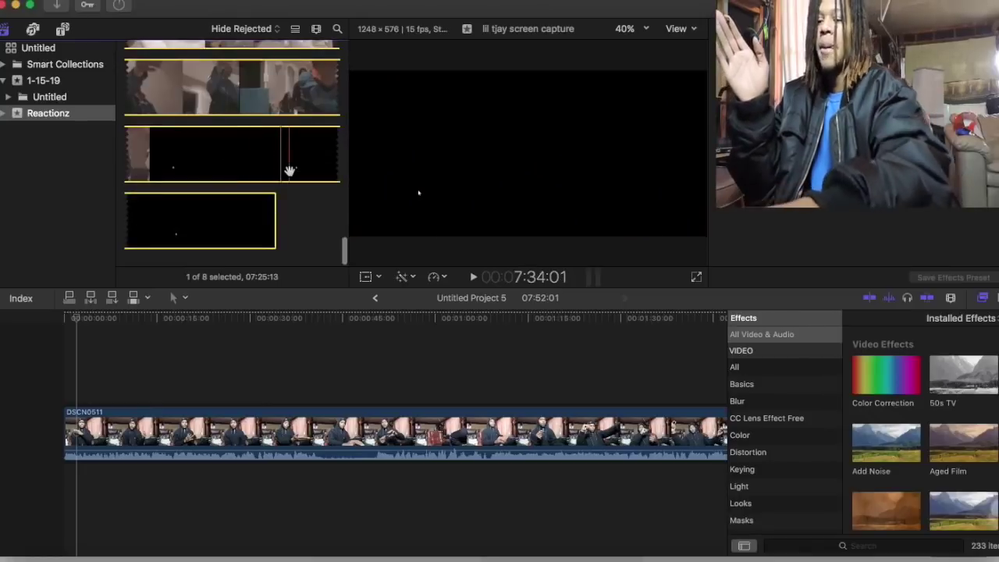
key("o")
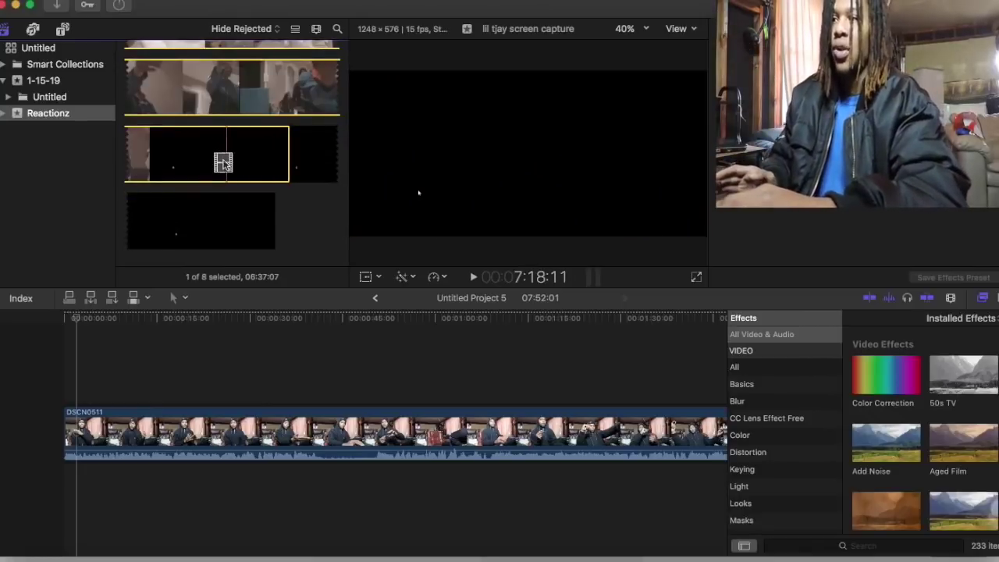
Connect the lil tjay screen capture section above DSCN0511 at 32 seconds.
left_click_drag(341, 380, 311, 373)
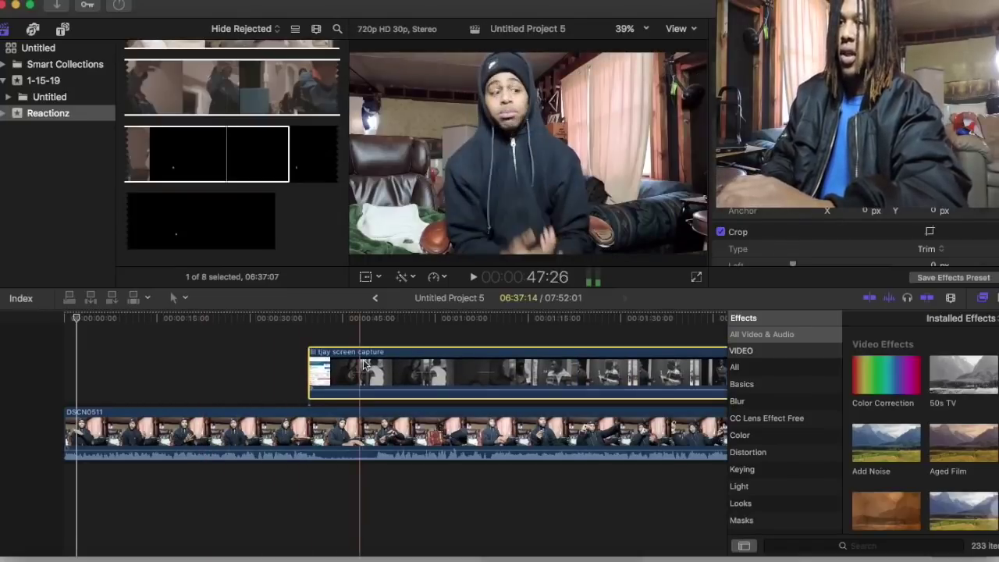
scroll(210, 200, "up", 10)
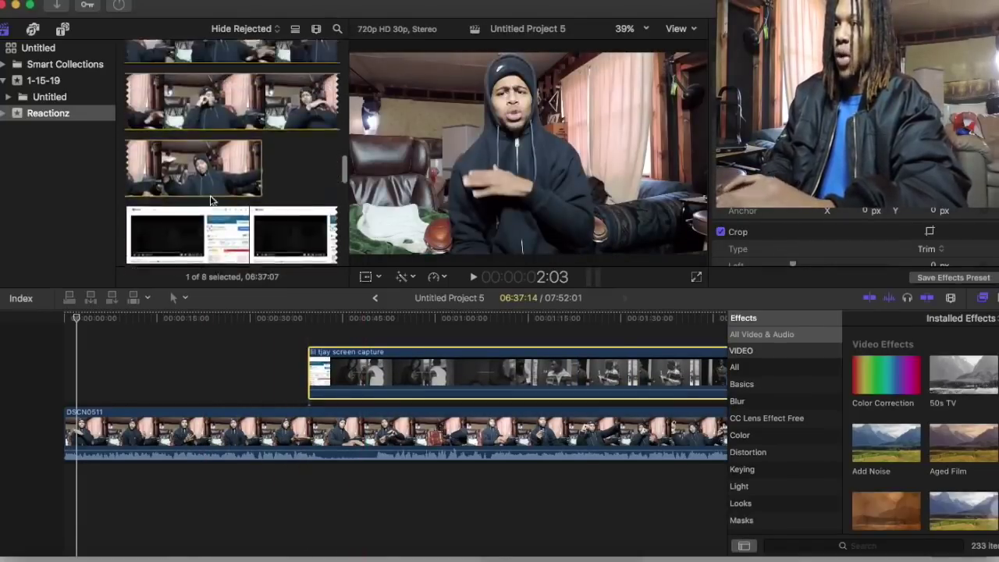
scroll(210, 200, "up", 6)
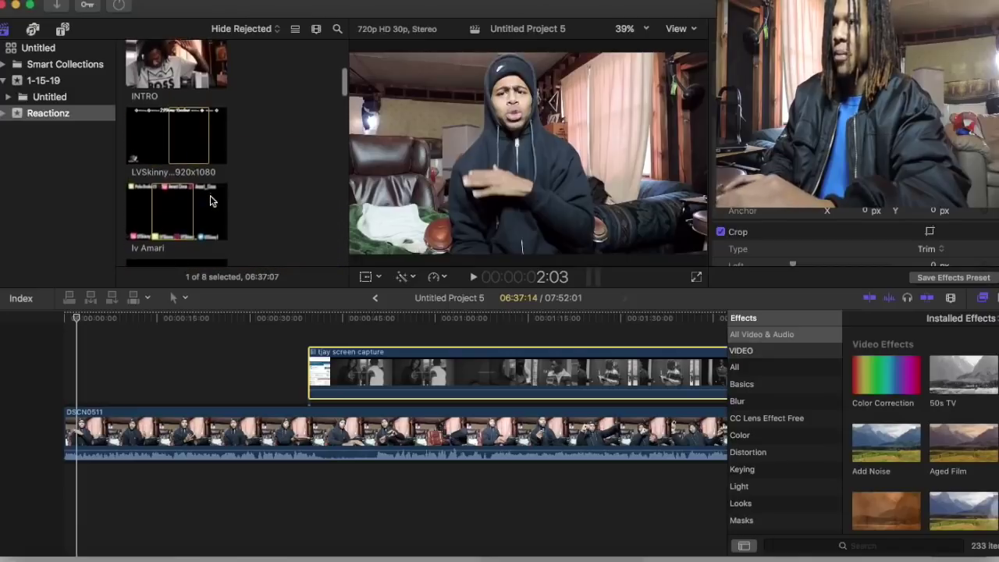
scroll(210, 201, "down", 8)
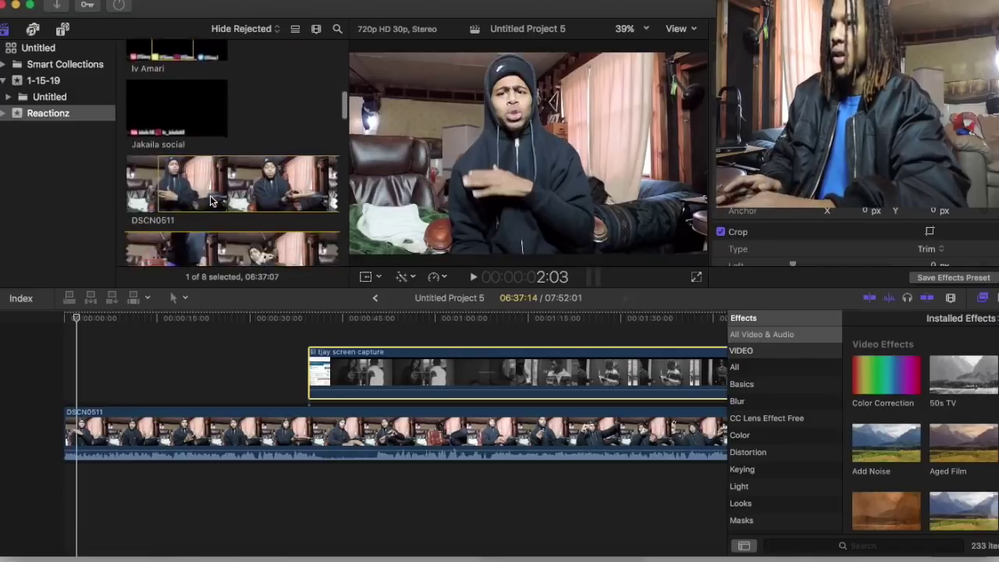
scroll(210, 200, "up", 4)
scroll(210, 200, "up", 1)
Connect the social-media handles overlay at the project start and crop off its lower row.
left_click(174, 135)
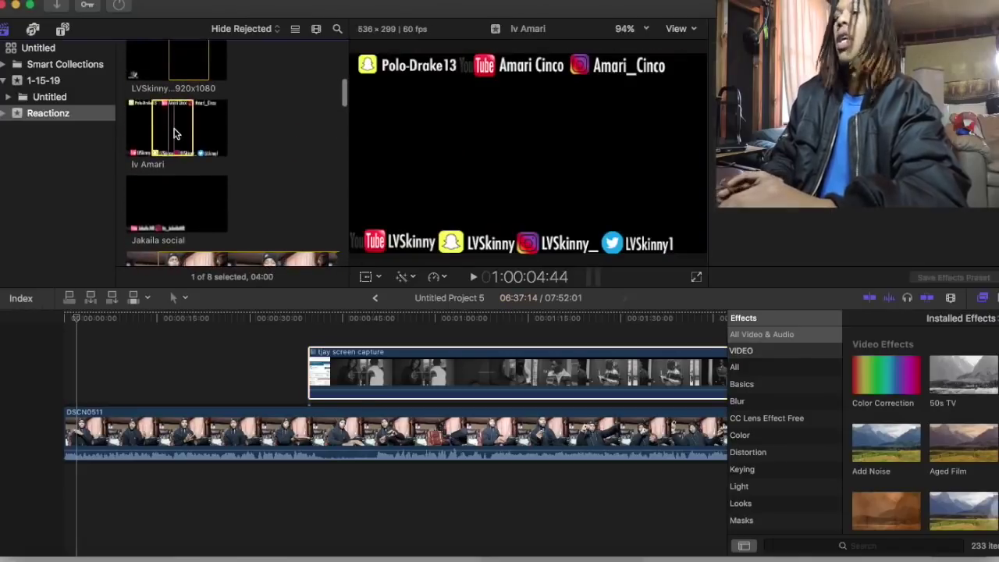
left_click(64, 297)
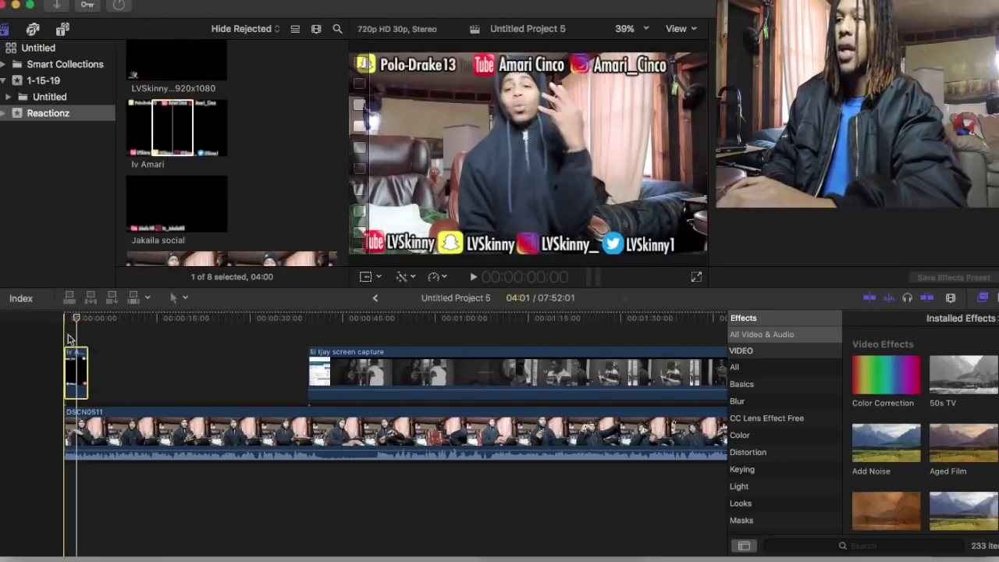
left_click(373, 280)
left_click(380, 280)
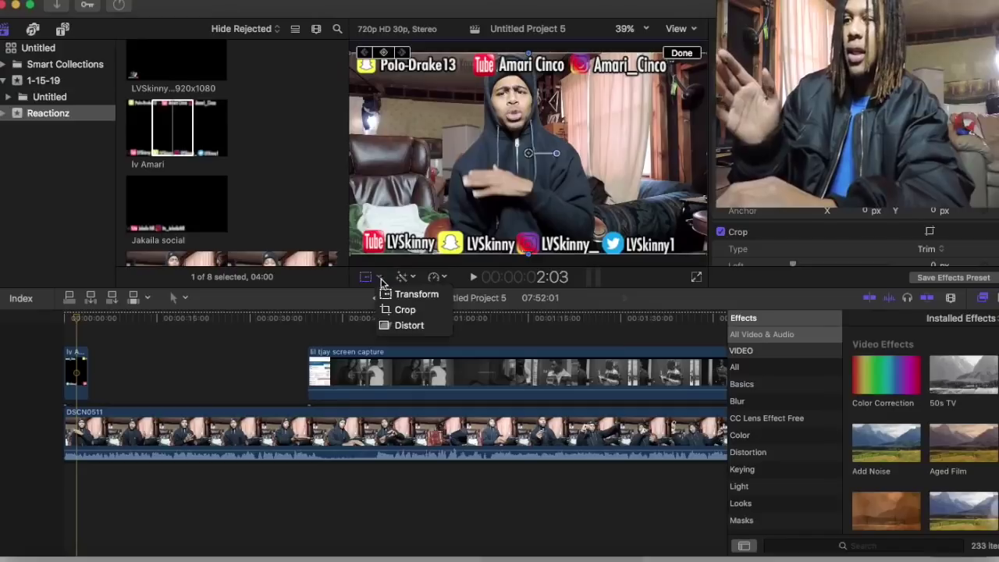
left_click(403, 311)
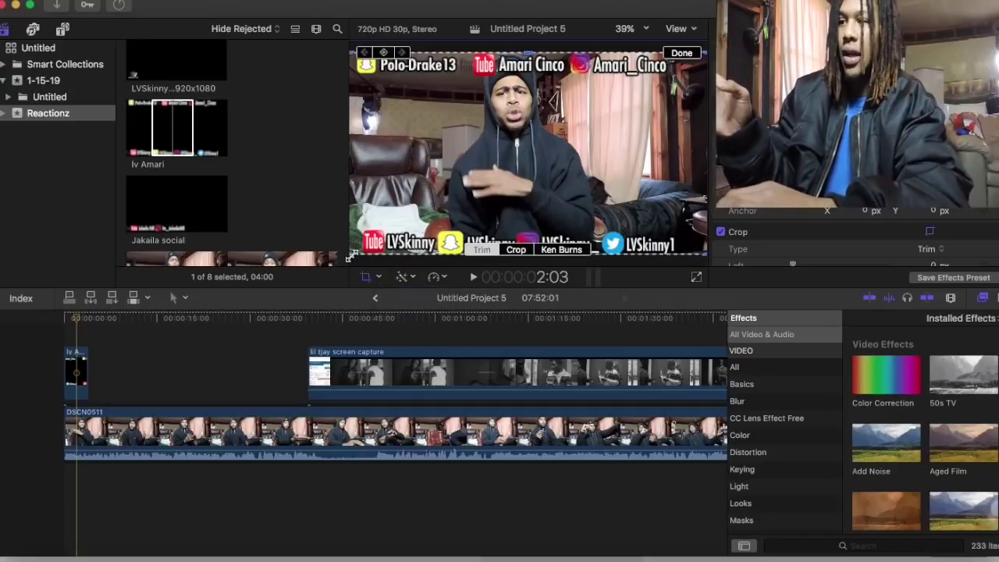
left_click_drag(352, 252, 348, 225)
Move the overlay to the frame's bottom, narrow it to 70% width, and lengthen the clip.
left_click(381, 278)
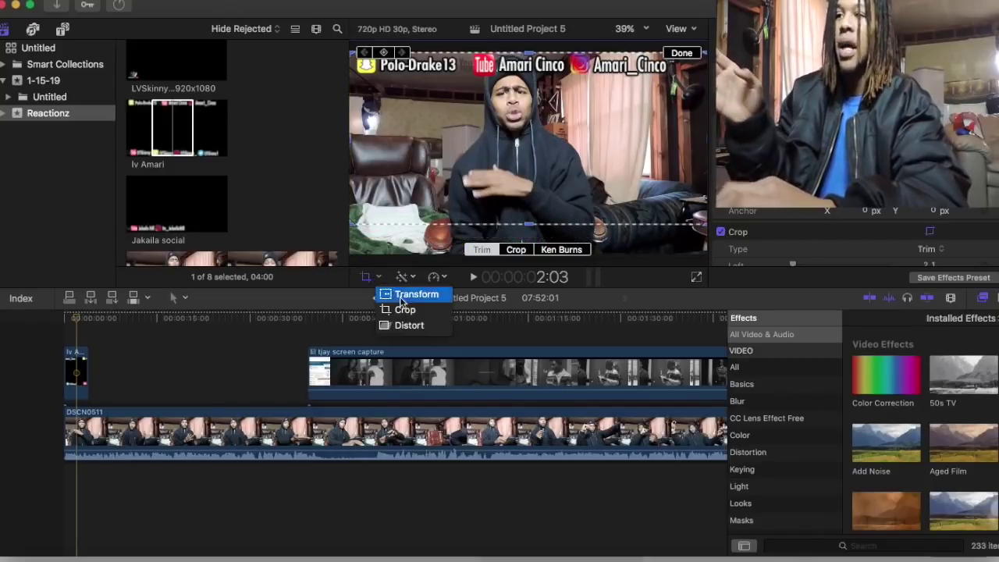
left_click(406, 294)
left_click_drag(402, 163, 410, 195)
left_click_drag(355, 86, 365, 90)
left_click_drag(364, 174, 415, 312)
left_click(366, 277)
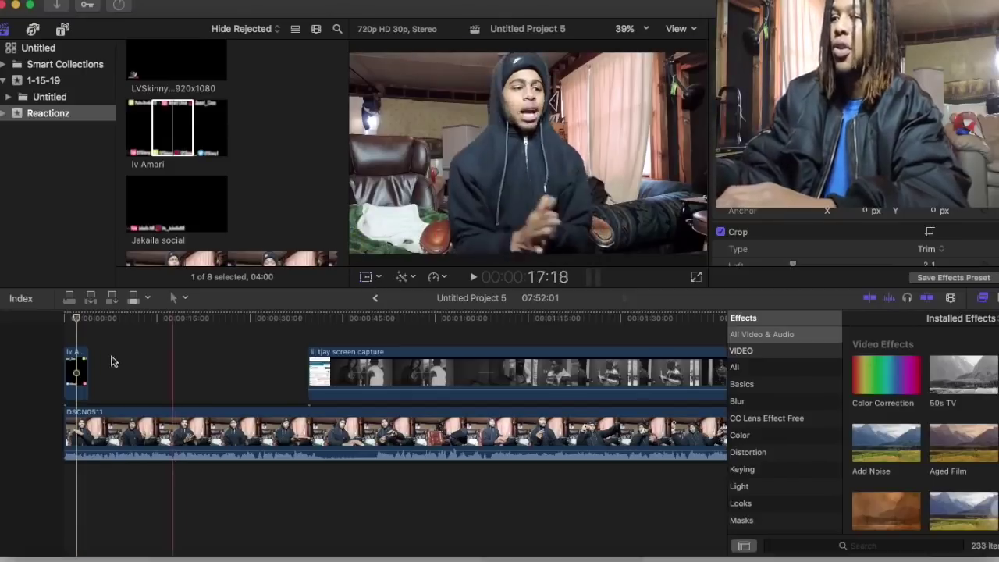
left_click_drag(88, 367, 403, 404)
Blade the overlay at DSCN0511's end and delete the leftover piece and trailing gap.
scroll(403, 404, "right", 5)
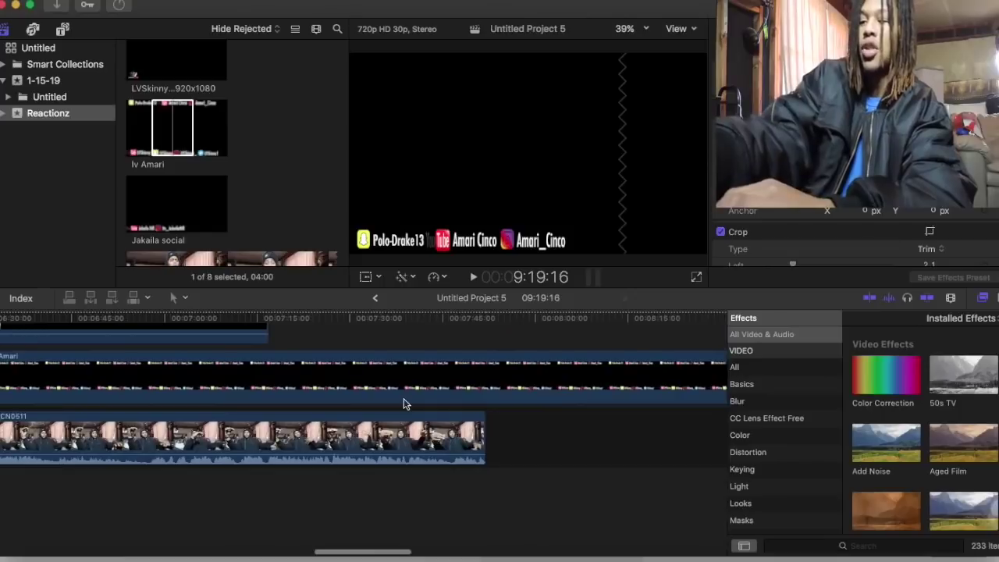
left_click(568, 373)
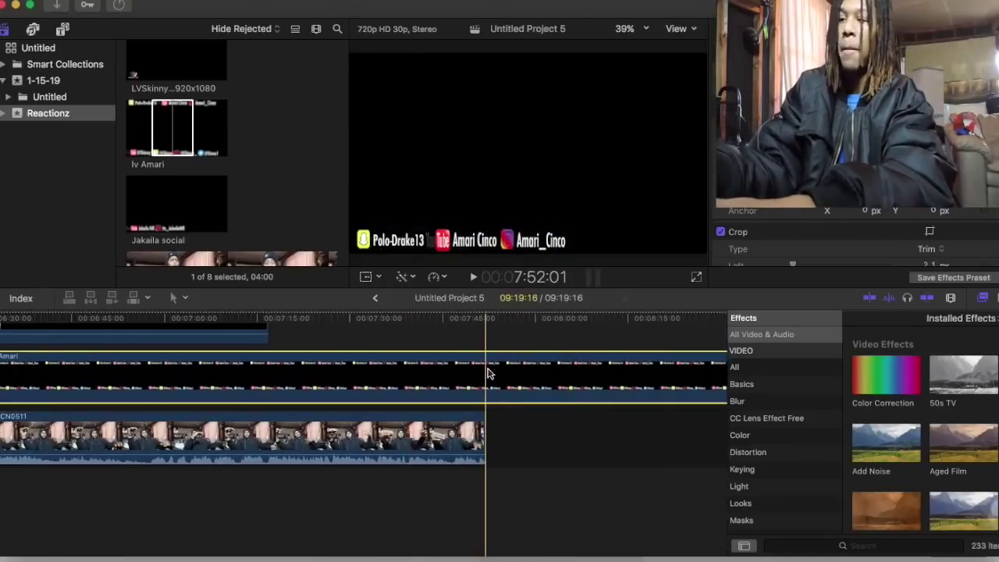
key("r")
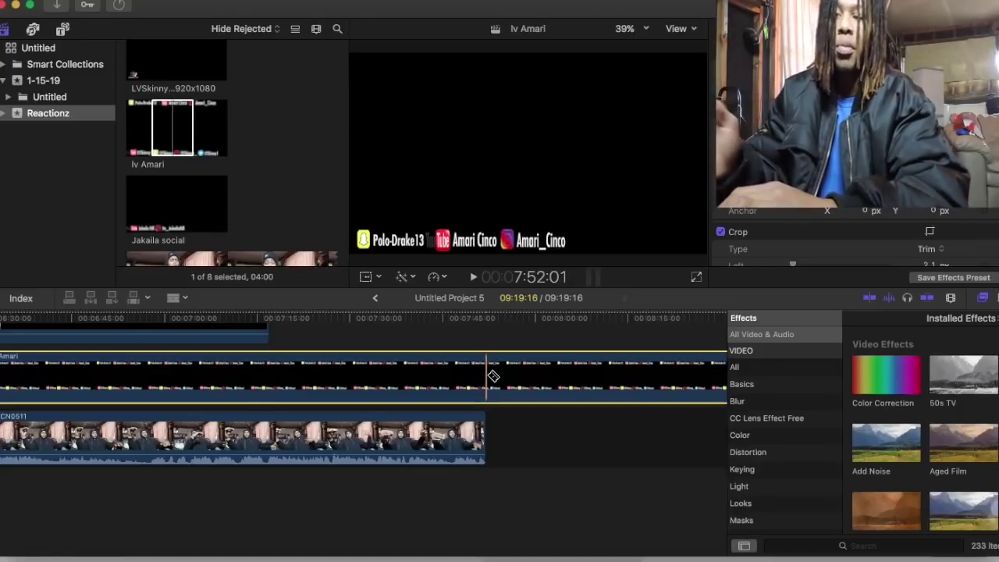
left_click(489, 376)
key("a")
left_click(568, 388)
key("Delete")
left_click(581, 440)
key("Delete")
scroll(486, 351, "left", 3)
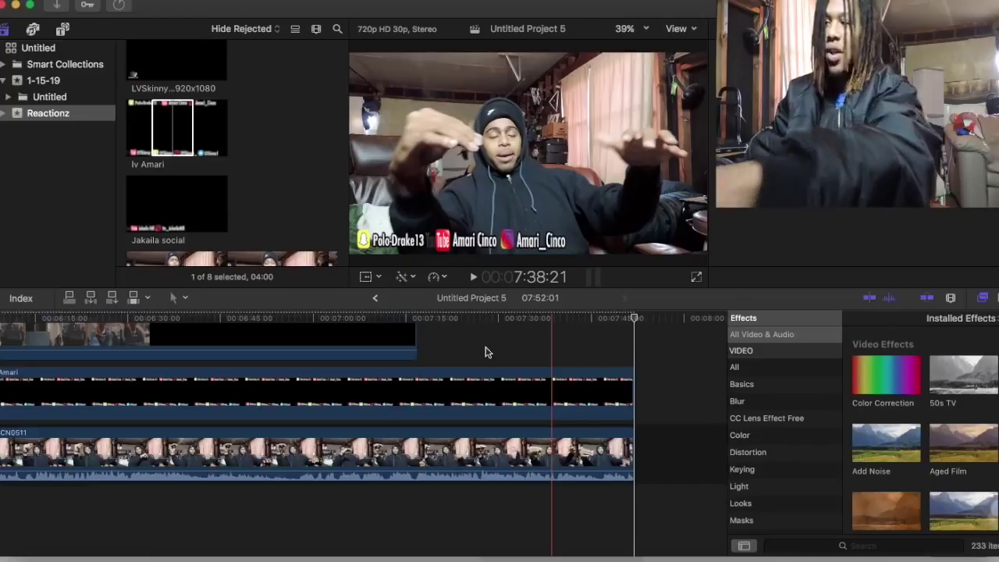
scroll(484, 352, "left", 5)
scroll(485, 352, "up", 2)
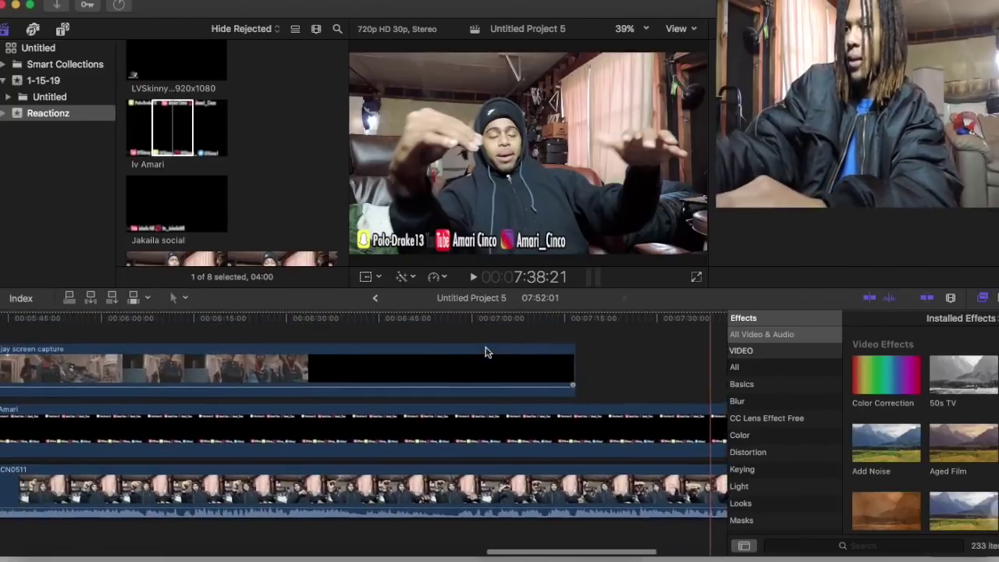
scroll(485, 352, "left", 20)
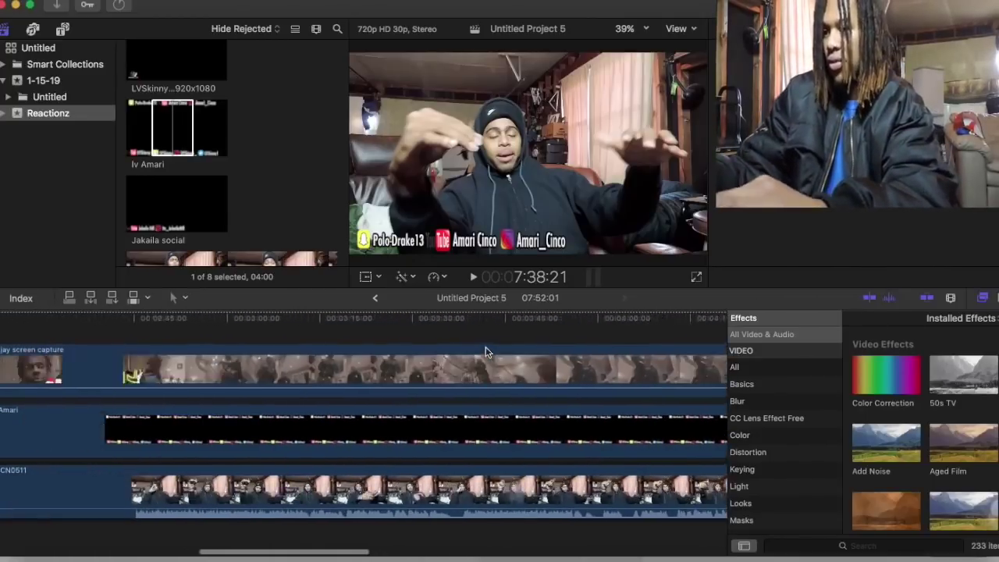
scroll(486, 347, "left", 15)
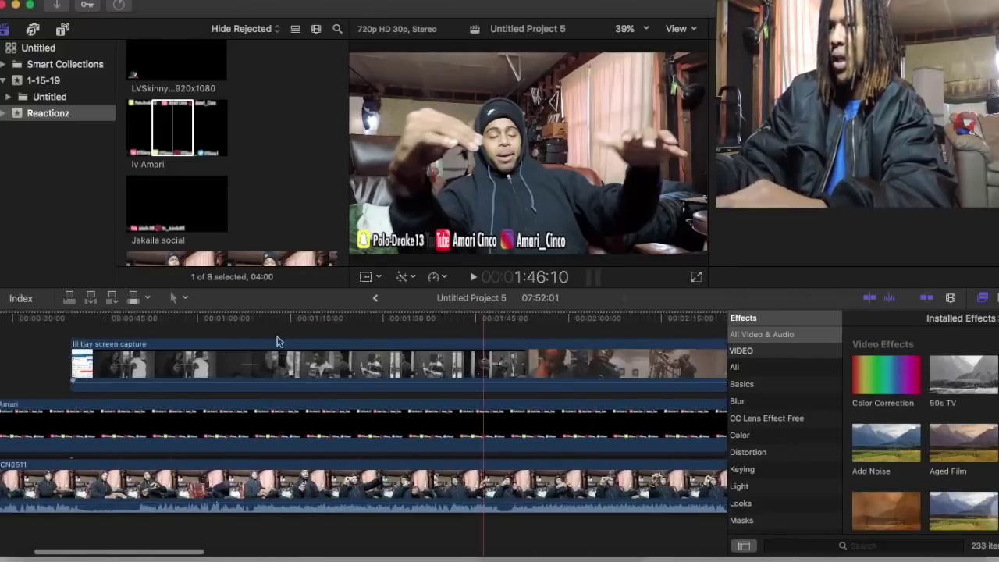
scroll(235, 336, "left", 3)
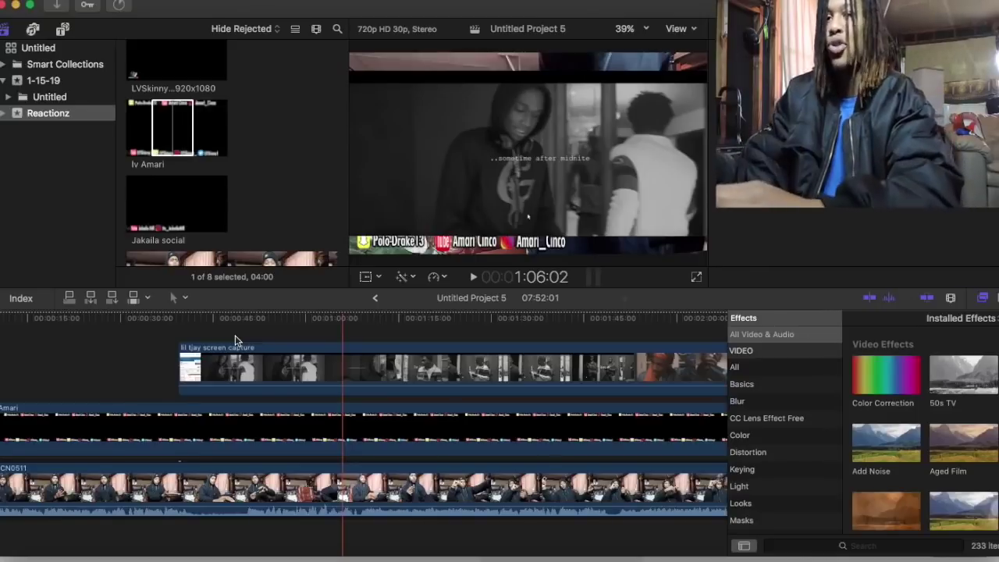
left_click(136, 356)
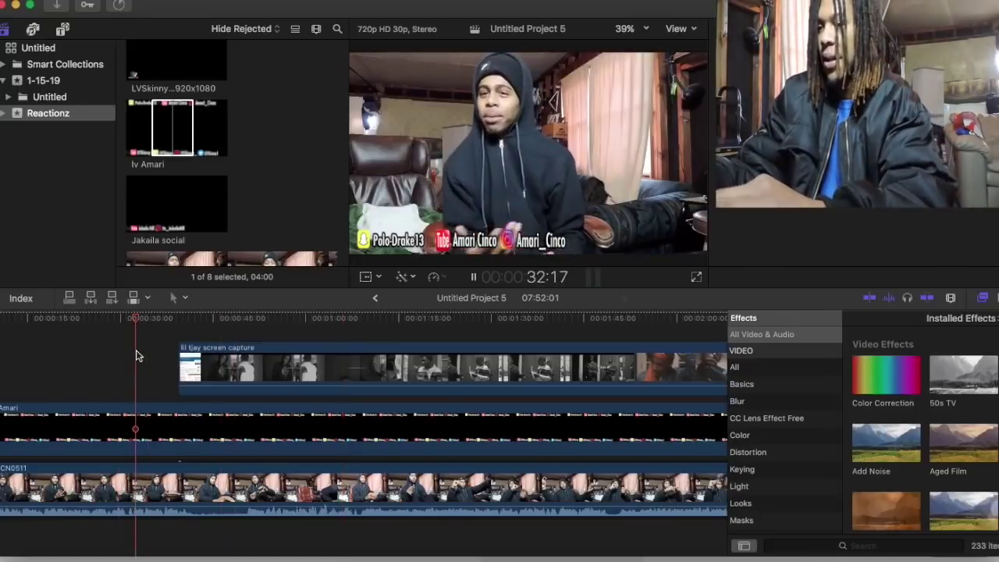
scroll(136, 356, "right", 4)
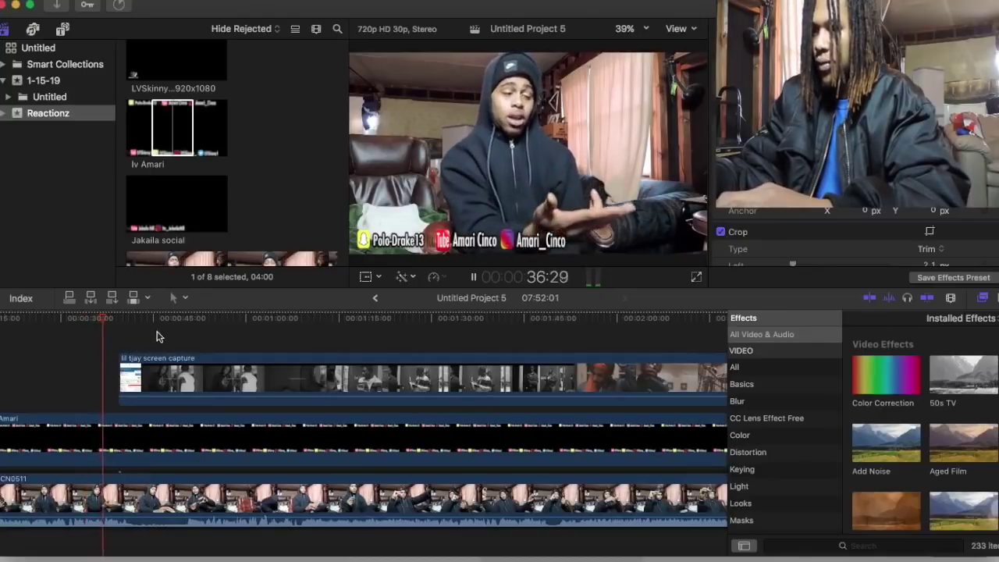
scroll(133, 337, "right", 1)
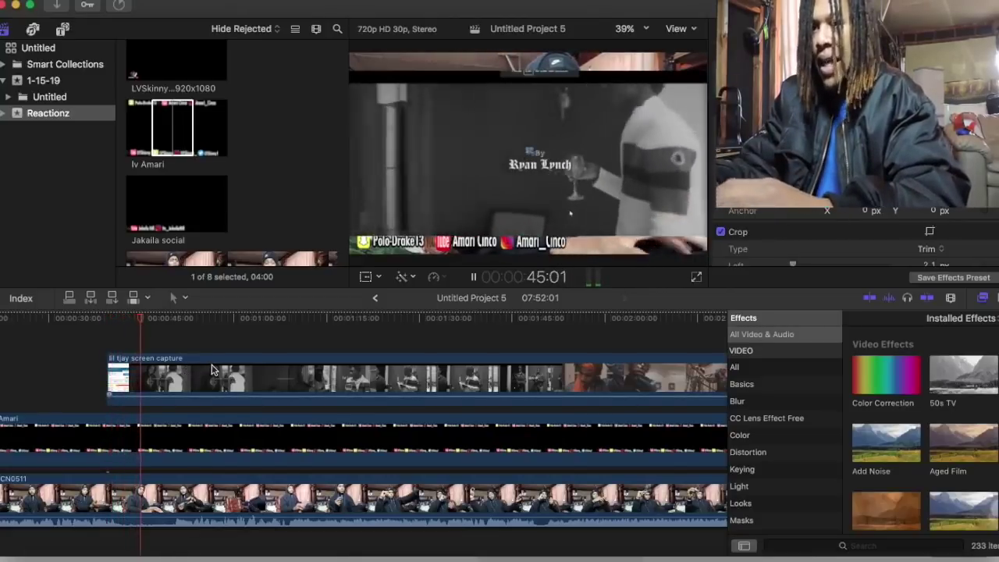
Shift the lil tjay screen capture slightly later and replay from about 47 seconds to check sync.
key("space")
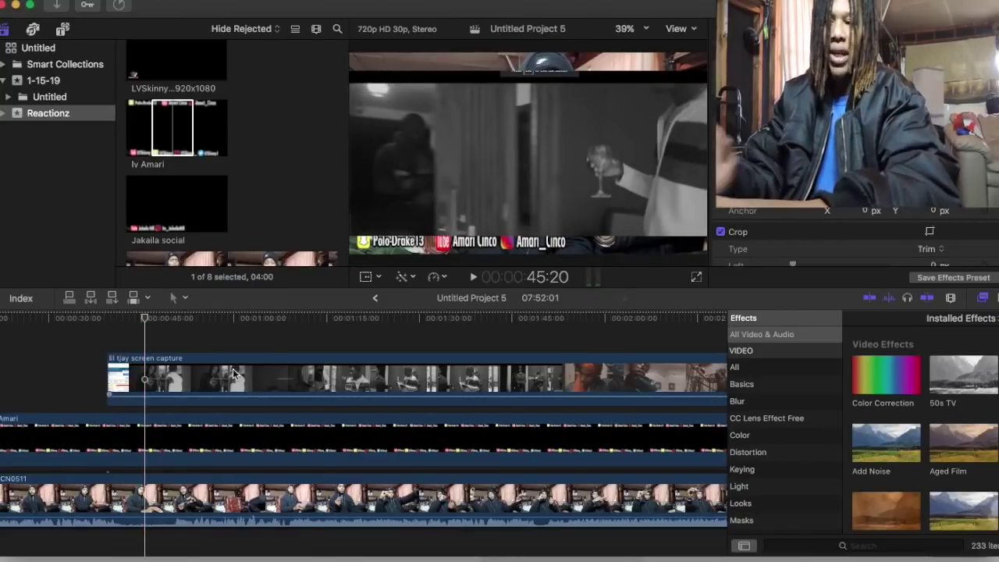
key("space")
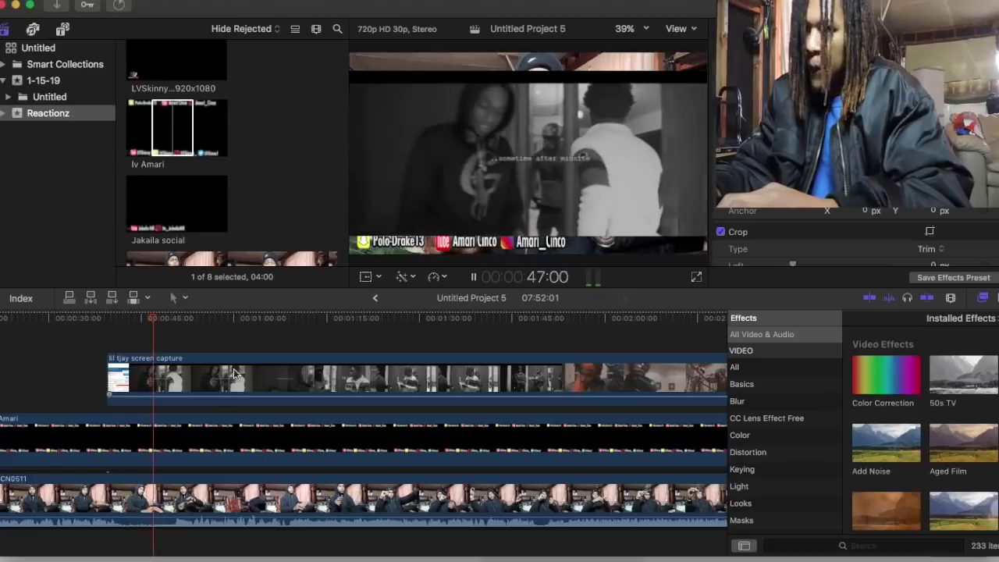
left_click_drag(233, 369, 244, 369)
scroll(234, 367, "right", 2)
key("space")
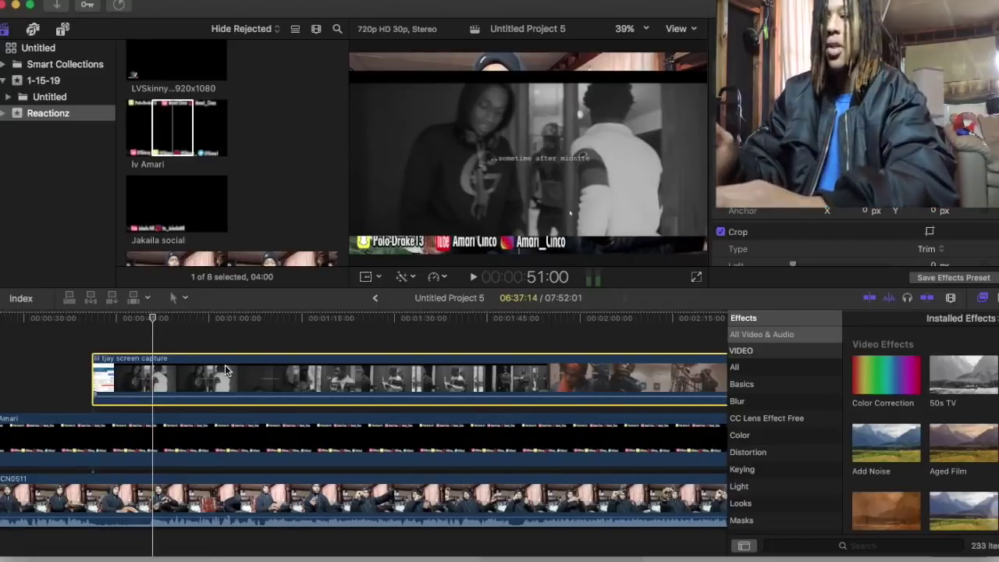
left_click_drag(195, 341, 132, 341)
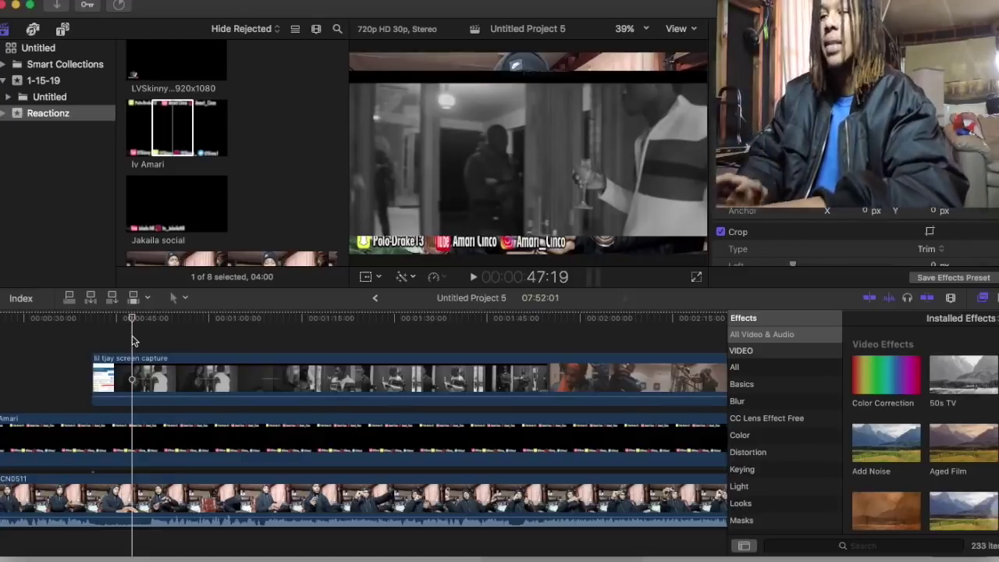
key("space")
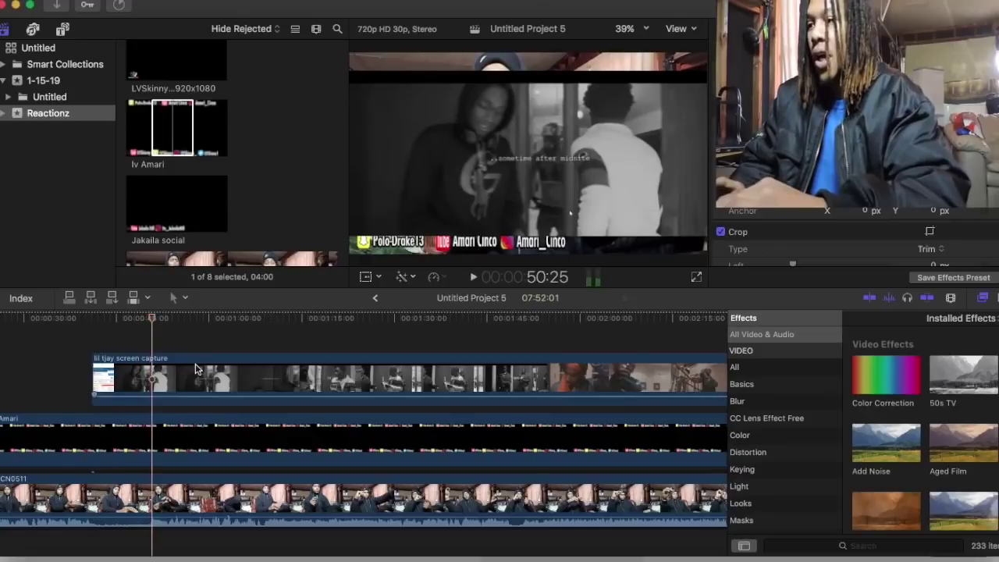
Fine-tune the capture's offset later then slightly earlier, checking sync at 50 s, 1:03, 1:11 and 1:25.
left_click_drag(195, 369, 207, 369)
left_click(144, 336)
key("space")
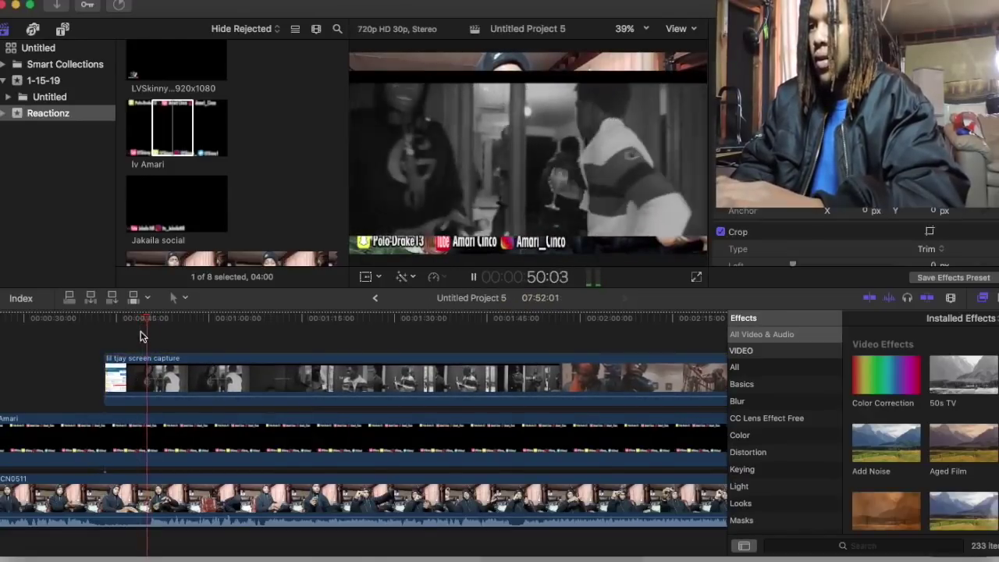
key("space")
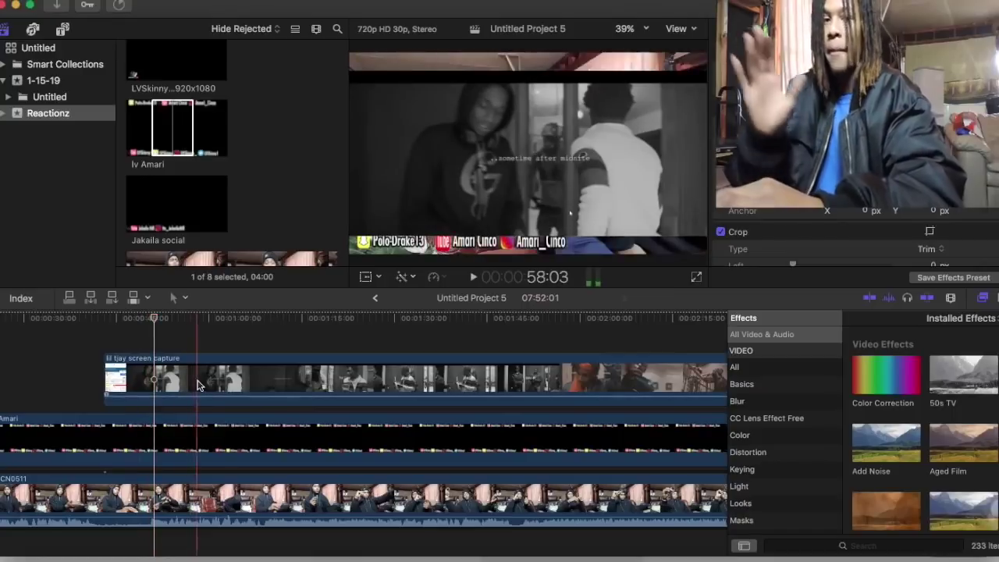
left_click_drag(196, 383, 187, 383)
left_click(145, 336)
key("space")
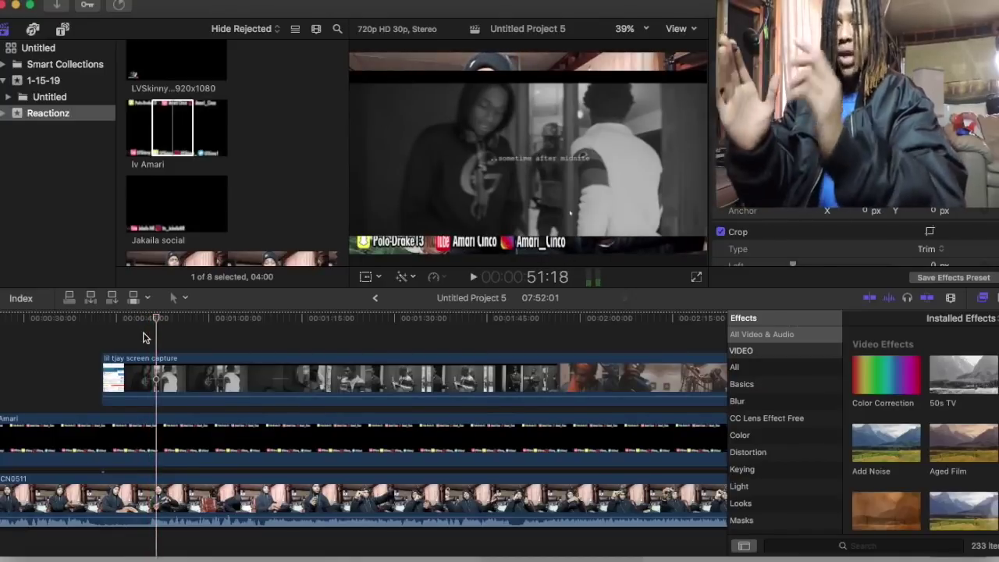
left_click(228, 341)
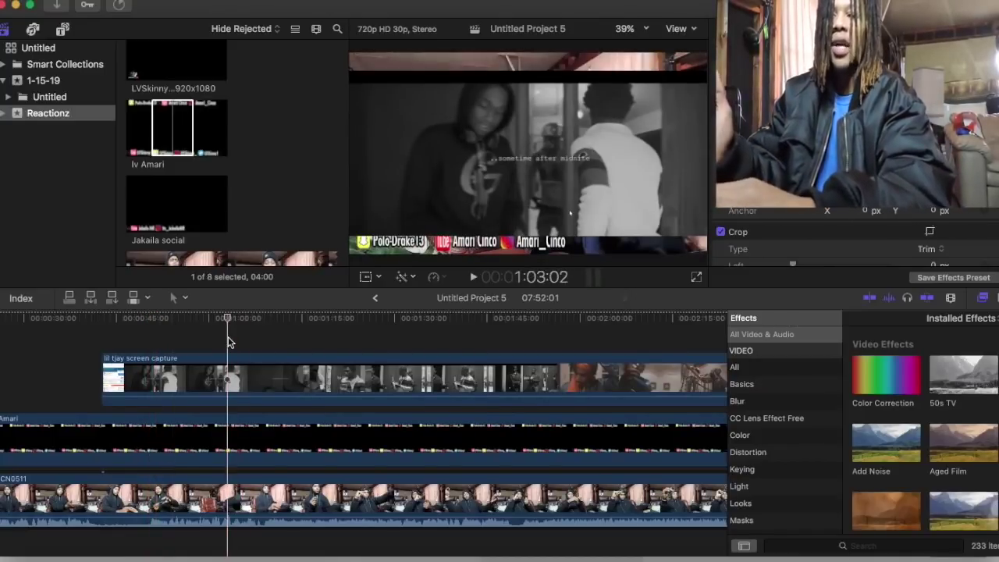
left_click(278, 344)
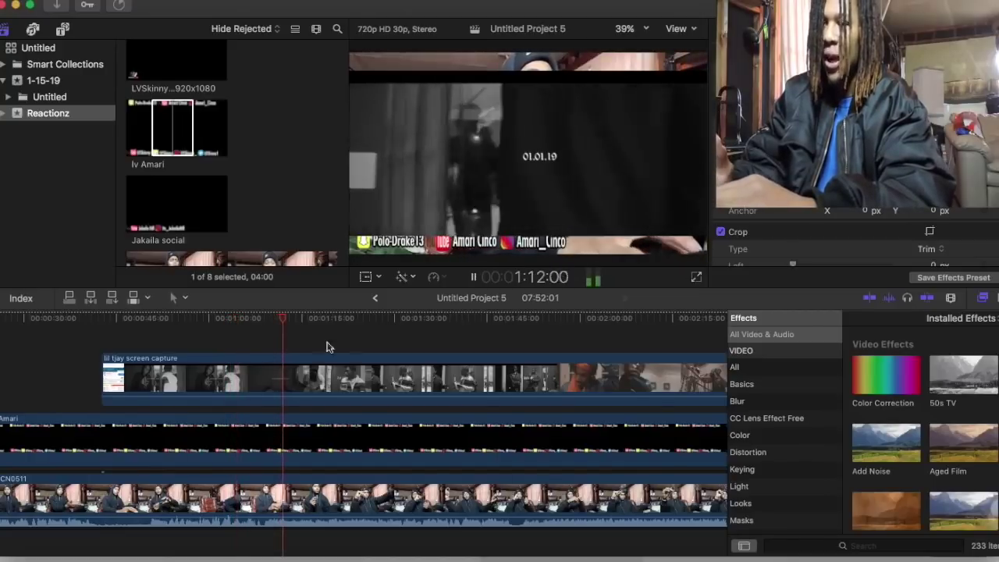
left_click(368, 344)
scroll(368, 346, "right", 3)
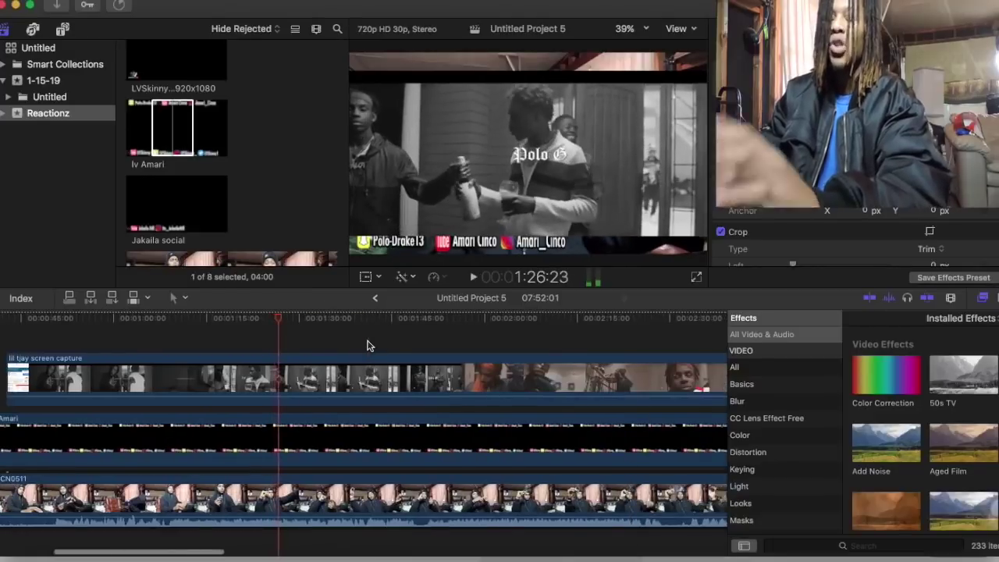
key("space")
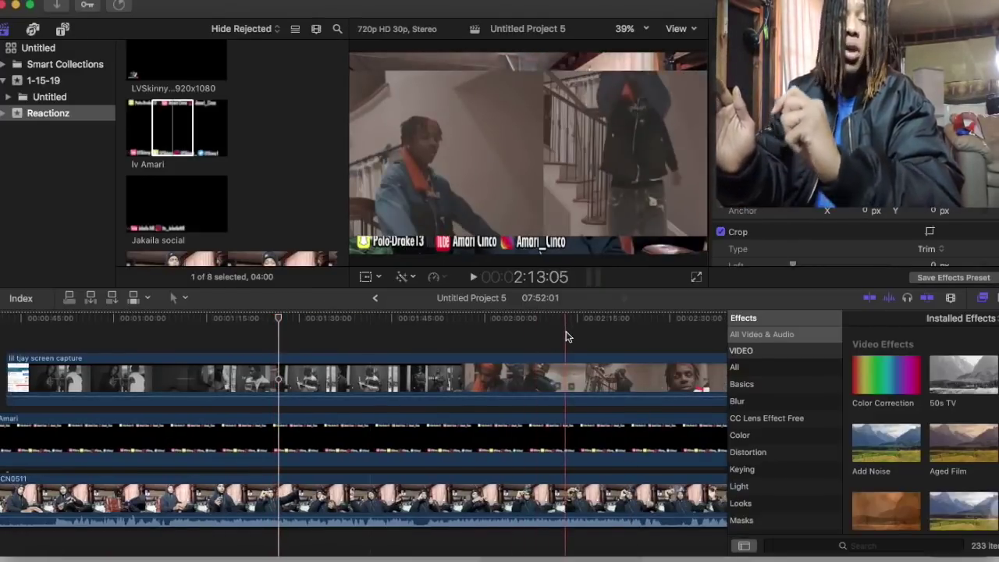
left_click(522, 334)
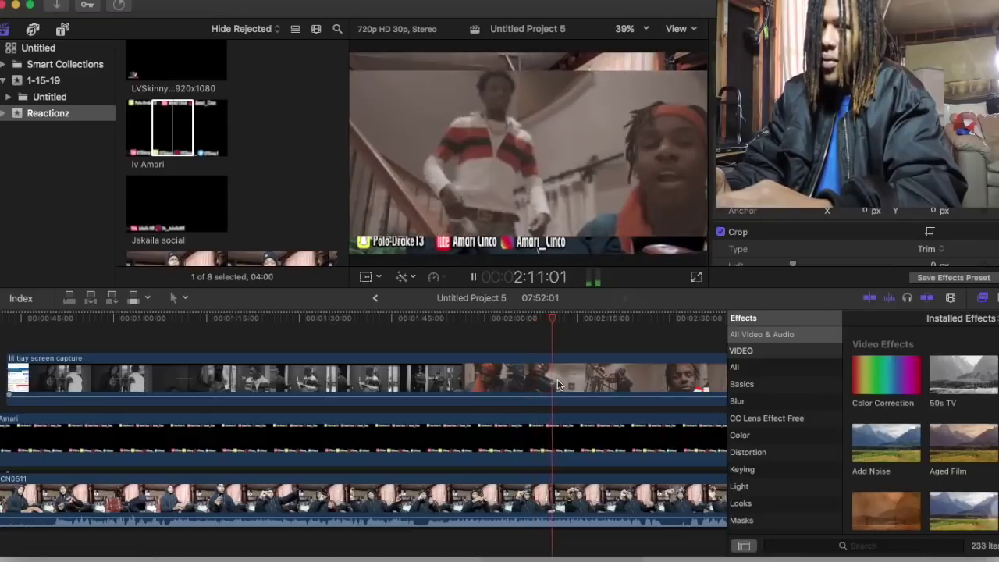
left_click(557, 379)
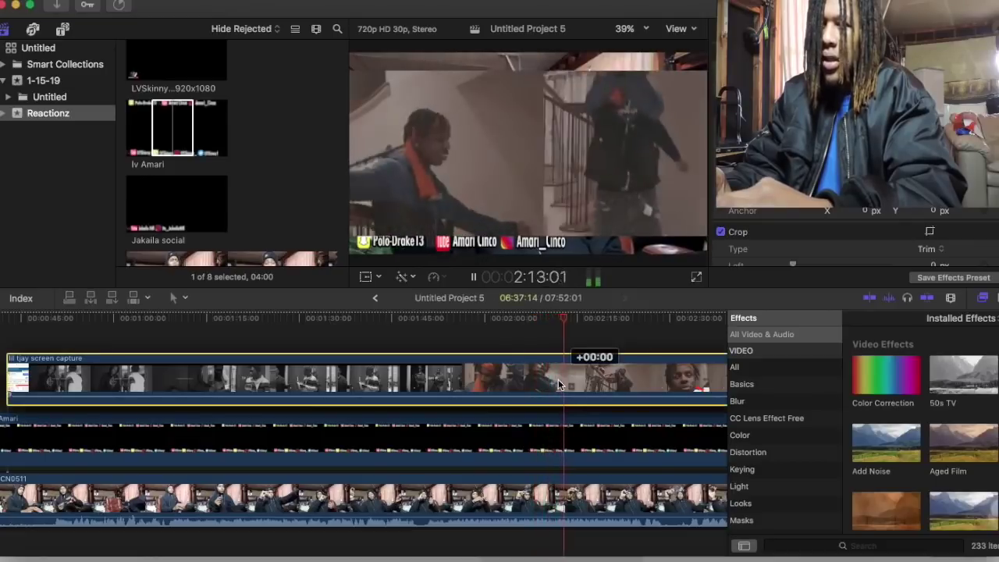
key("super+equal")
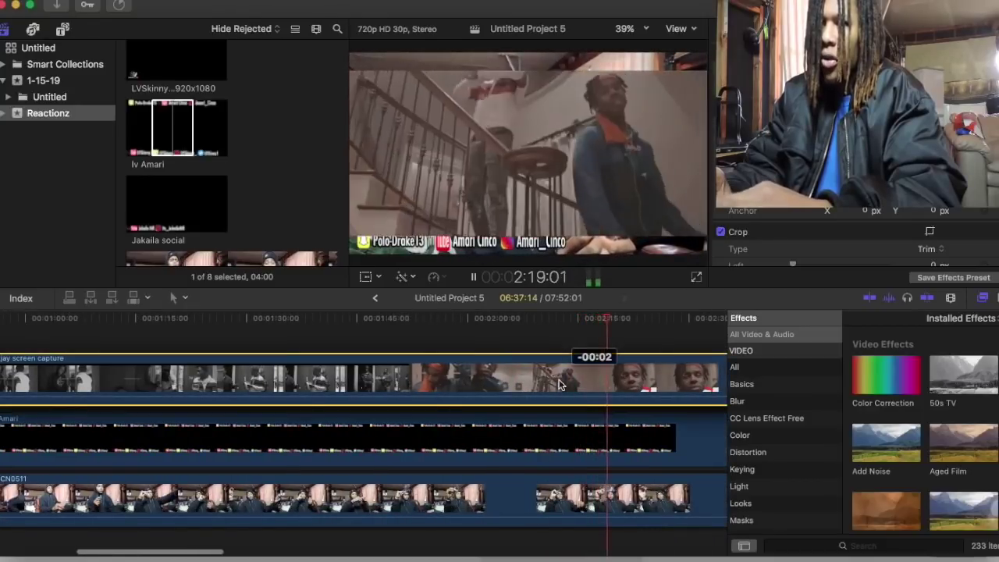
key("super+equal")
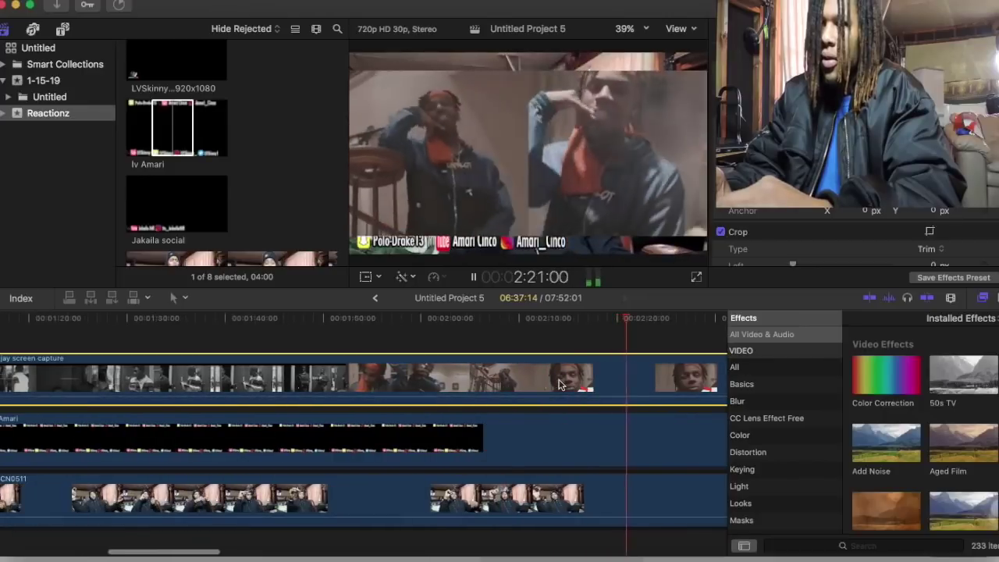
key("space")
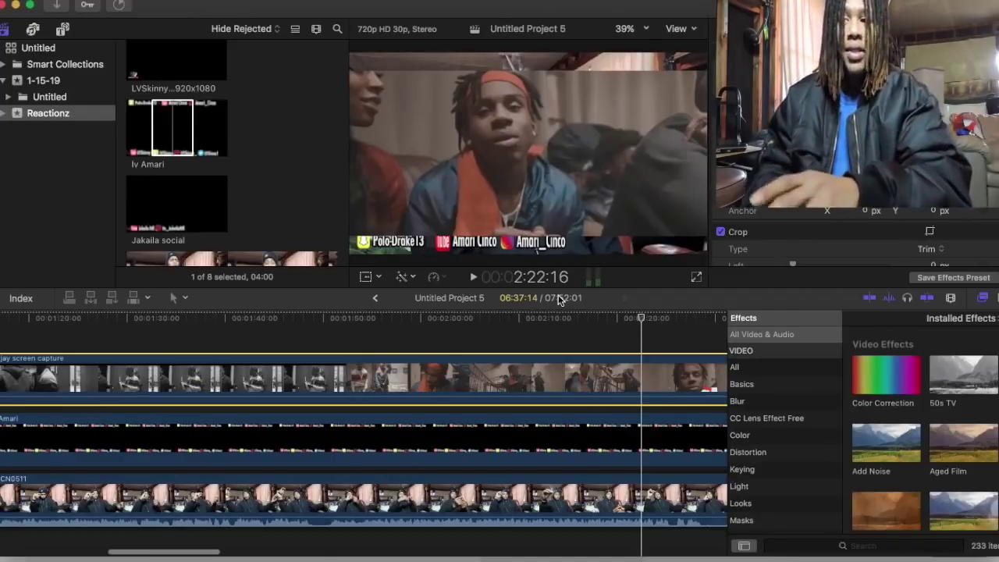
Scale the lil tjay capture to 47.18% by 62.68% and move it to 348, -183.8 in the bottom-right corner.
left_click(369, 279)
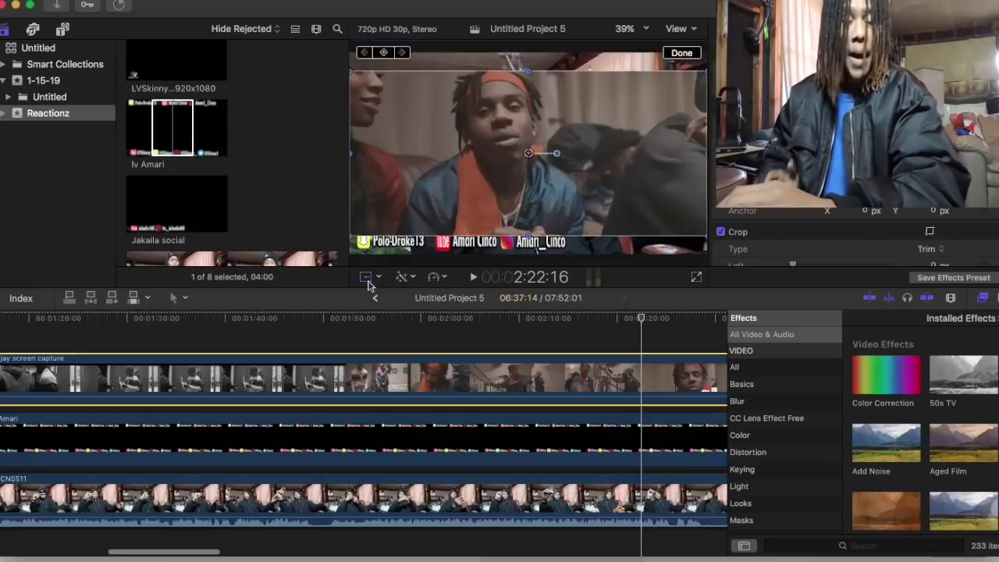
left_click_drag(394, 212, 422, 208)
left_click_drag(484, 142, 528, 149)
left_click_drag(483, 185, 502, 185)
left_click_drag(503, 135, 557, 212)
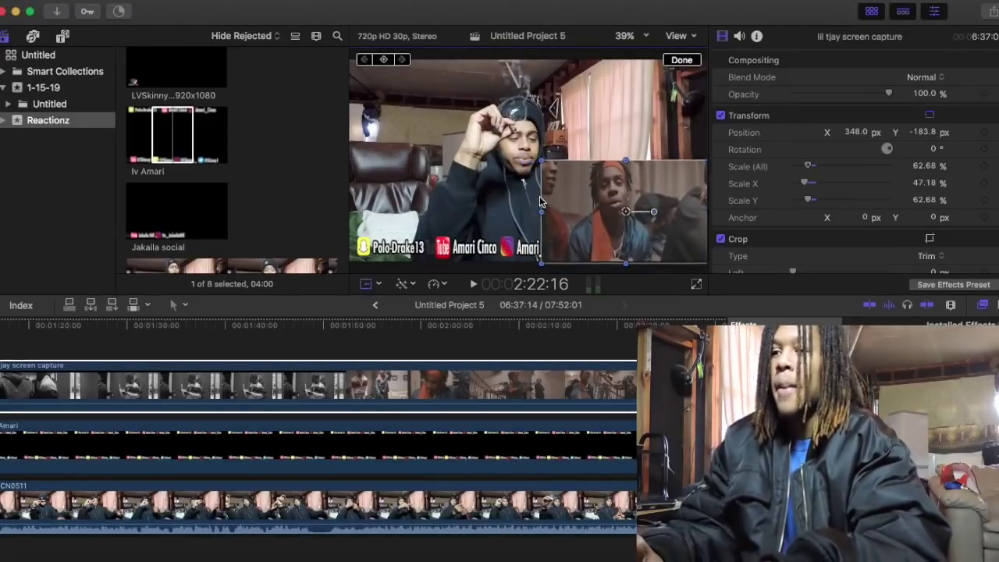
key("space")
key("space")
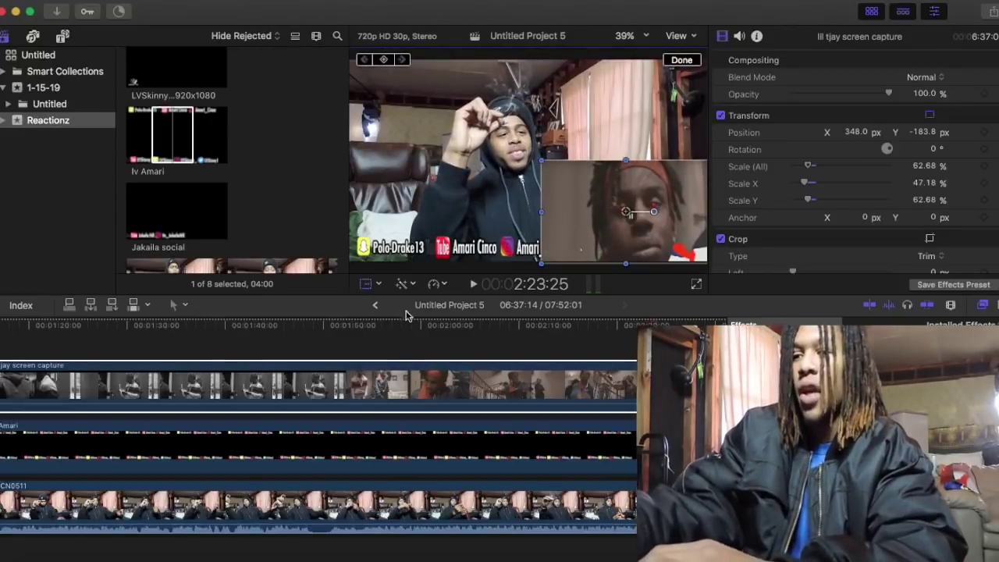
Enlarge DSCN0511 to 115.46% at position -86.8, 41.5 and play back to preview the framing.
left_click(375, 285)
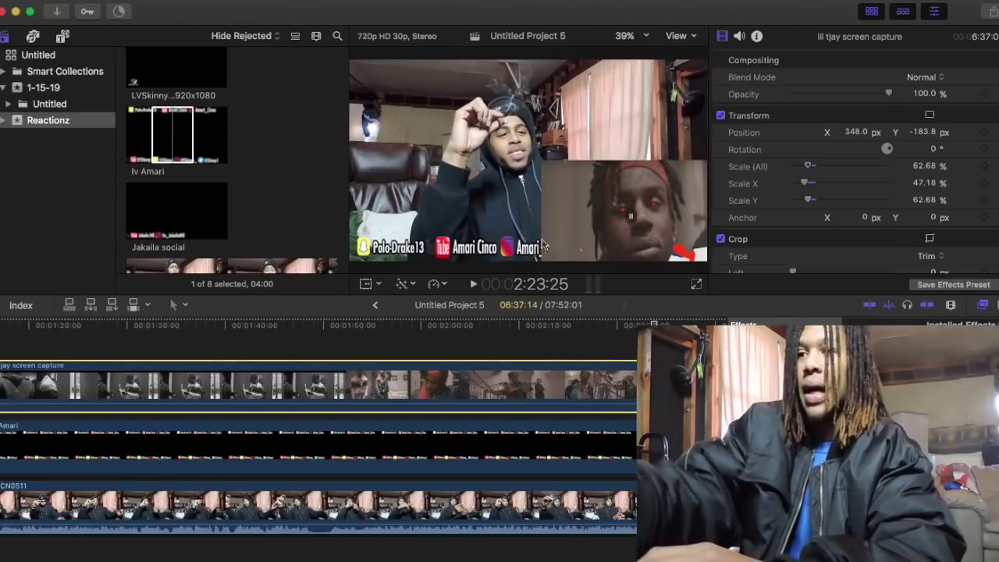
left_click(302, 508)
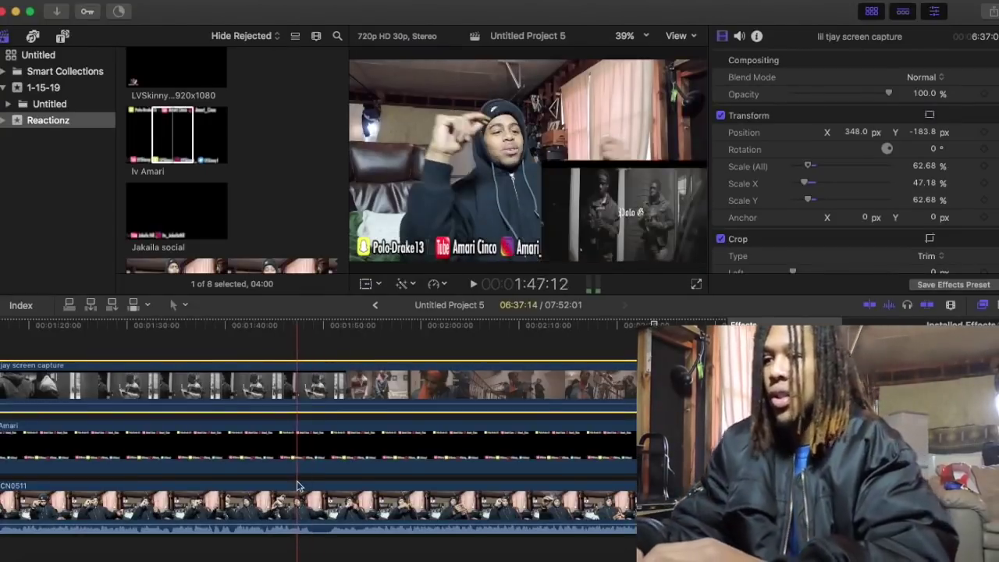
left_click(366, 285)
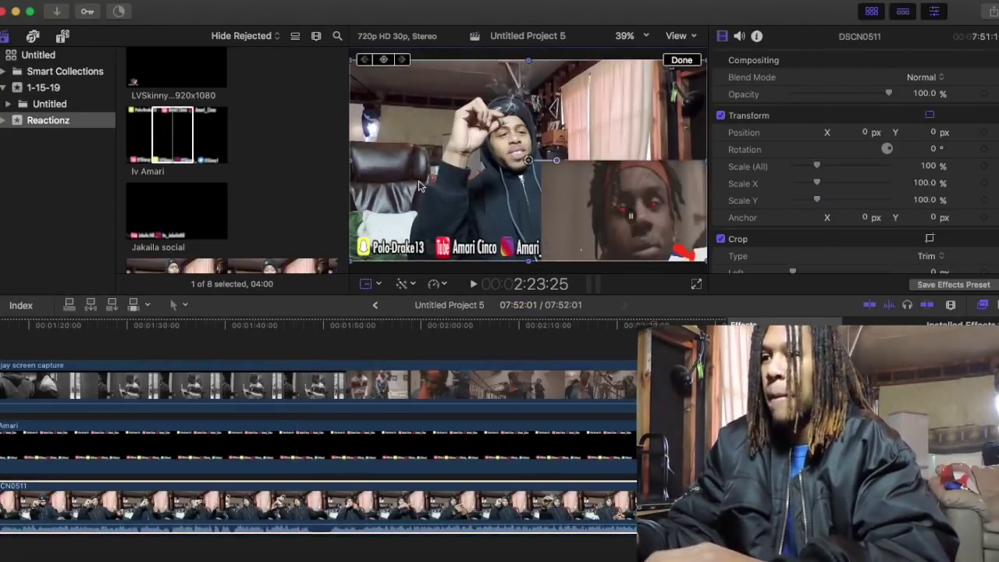
left_click_drag(350, 61, 330, 45)
left_click_drag(463, 170, 443, 166)
key("space")
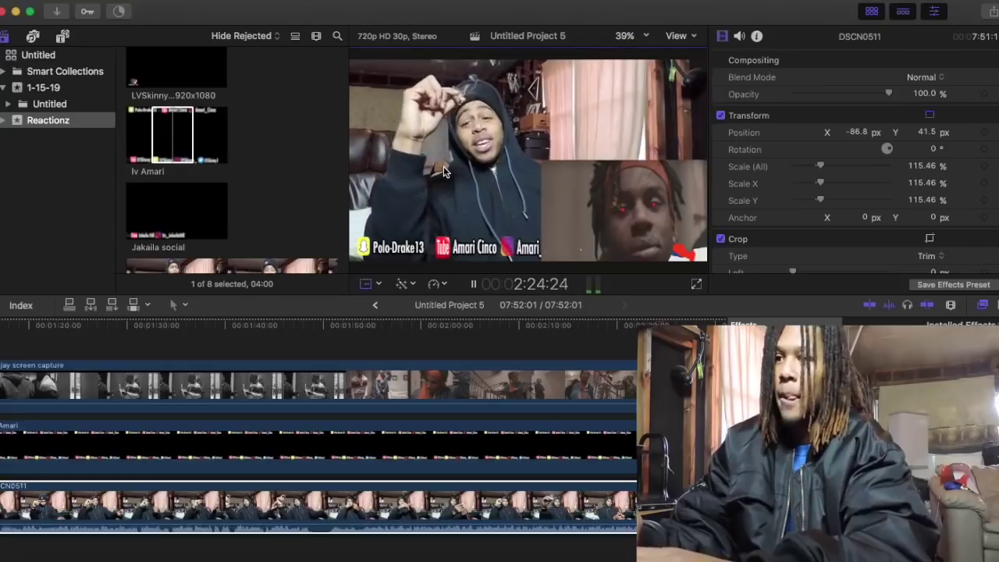
key("space")
scroll(545, 340, "right", 5)
scroll(545, 340, "right", 4)
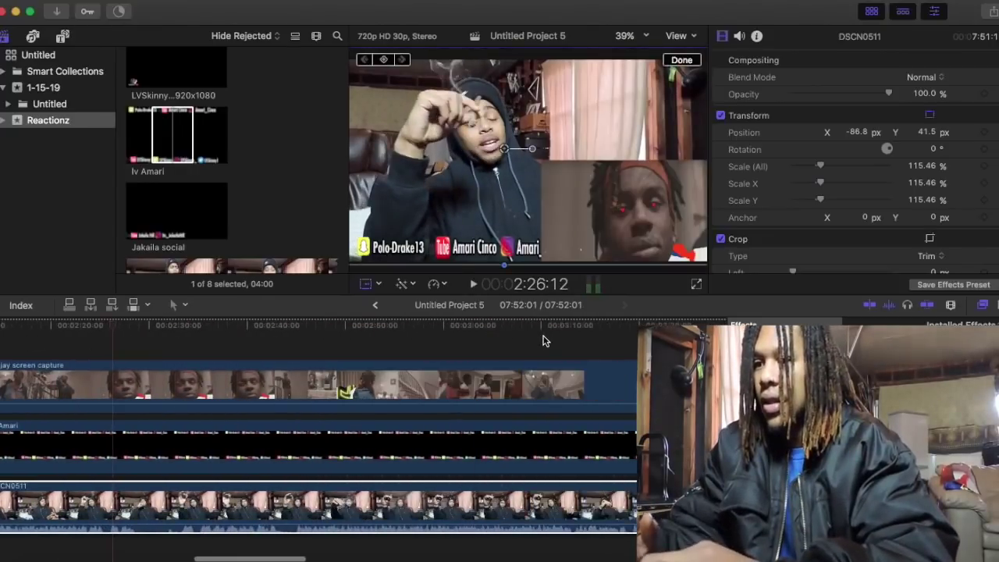
left_click(545, 340)
scroll(545, 340, "right", 4)
left_click(545, 340)
scroll(545, 341, "right", 4)
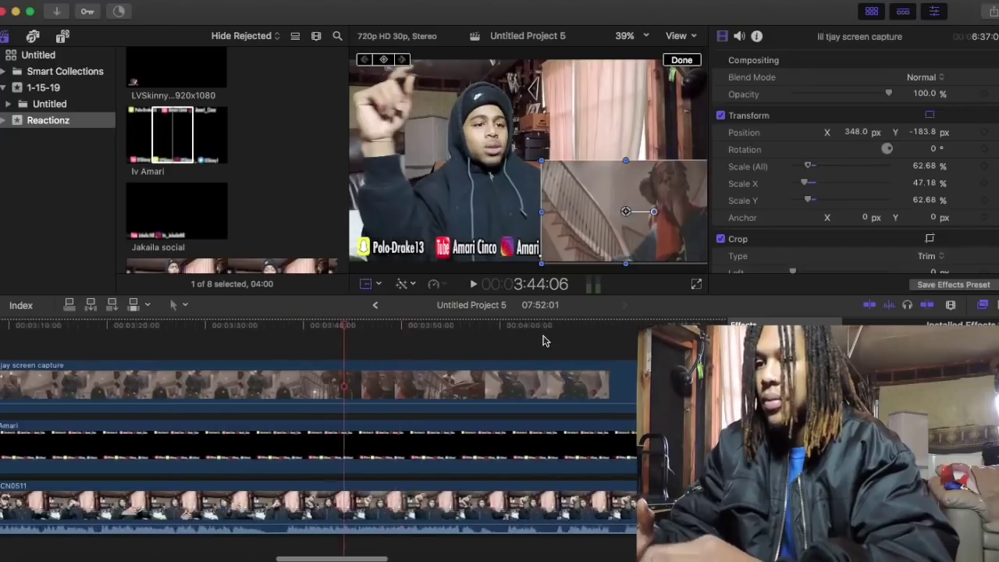
left_click(540, 340)
scroll(538, 341, "right", 4)
scroll(539, 340, "right", 10)
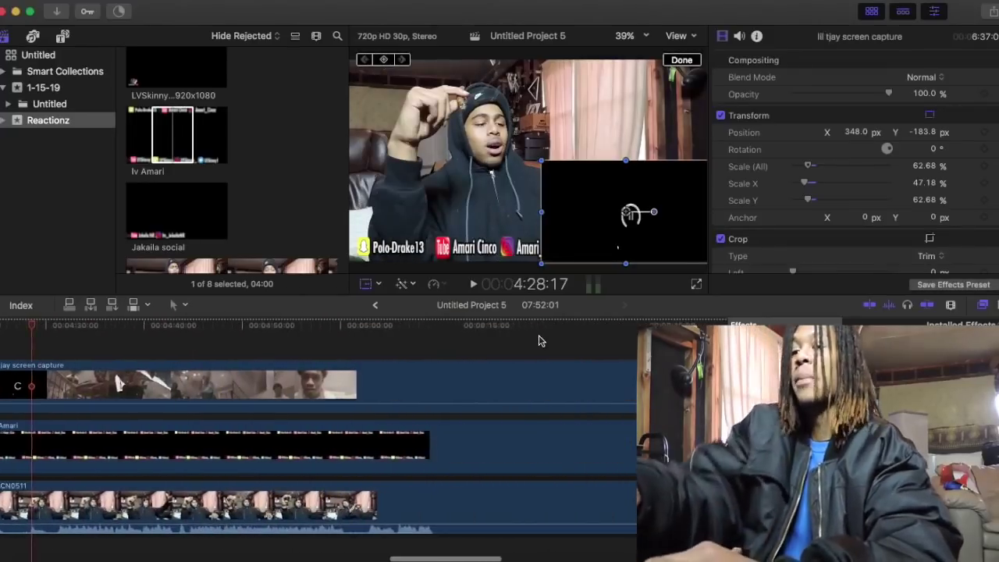
scroll(538, 340, "right", 5)
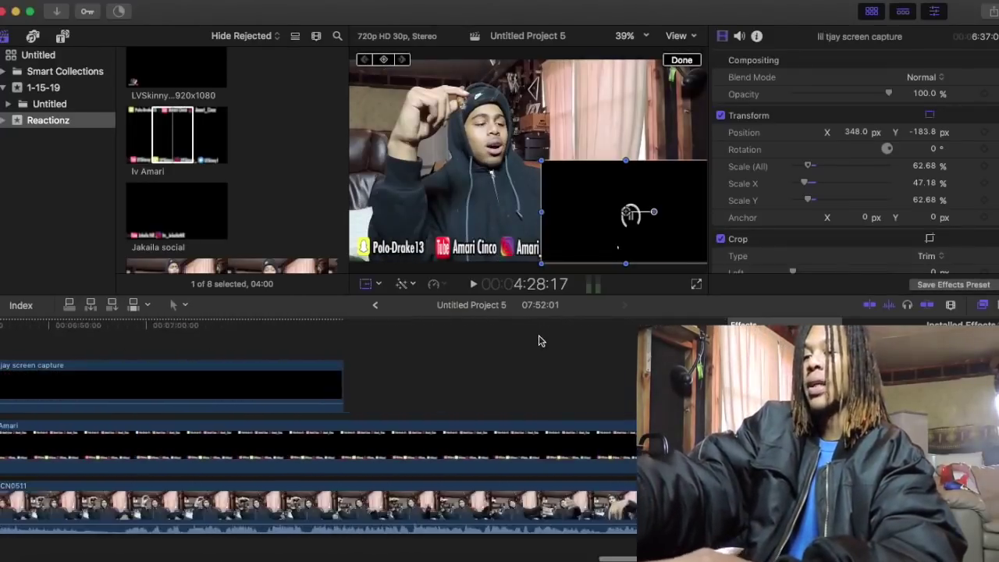
left_click(484, 375)
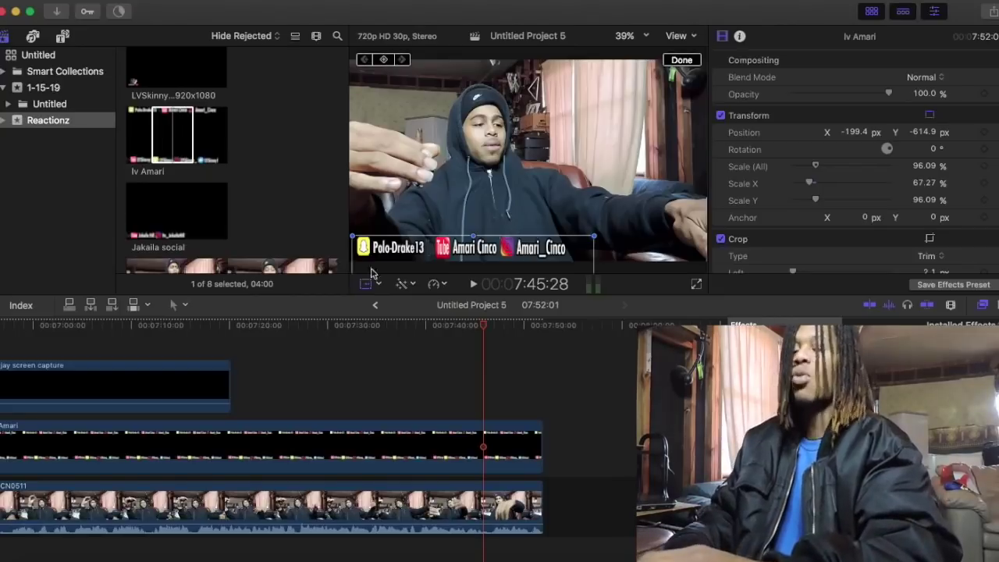
Start a File > Share > Master File export, confirming H.264 as the video codec.
left_click(116, 2)
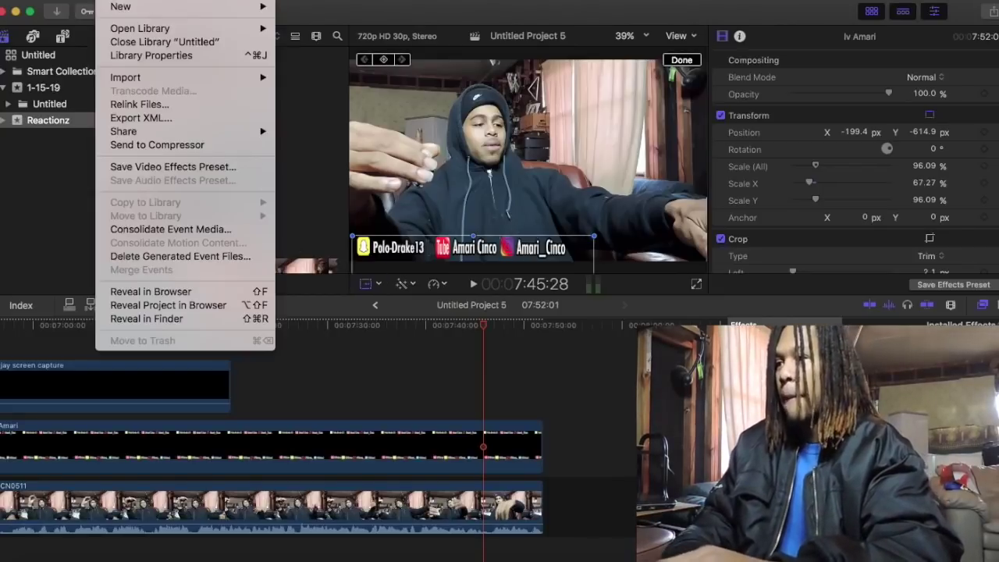
mouse_move(186, 137)
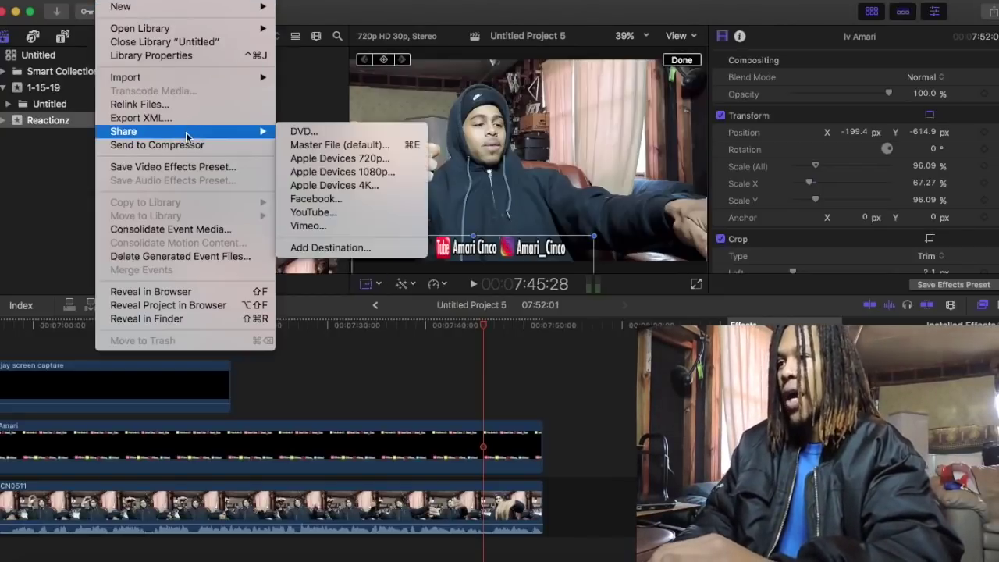
left_click(328, 148)
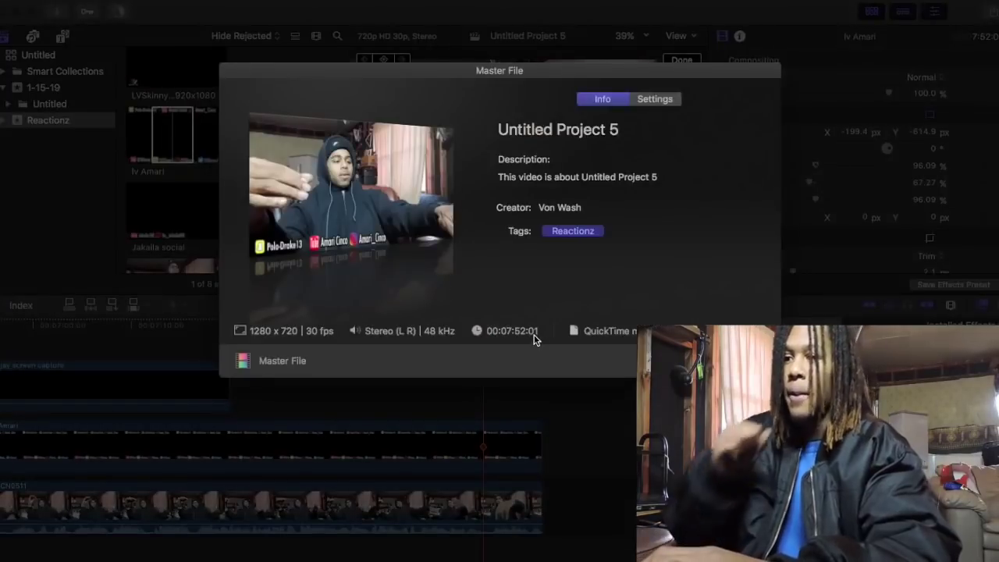
left_click(670, 97)
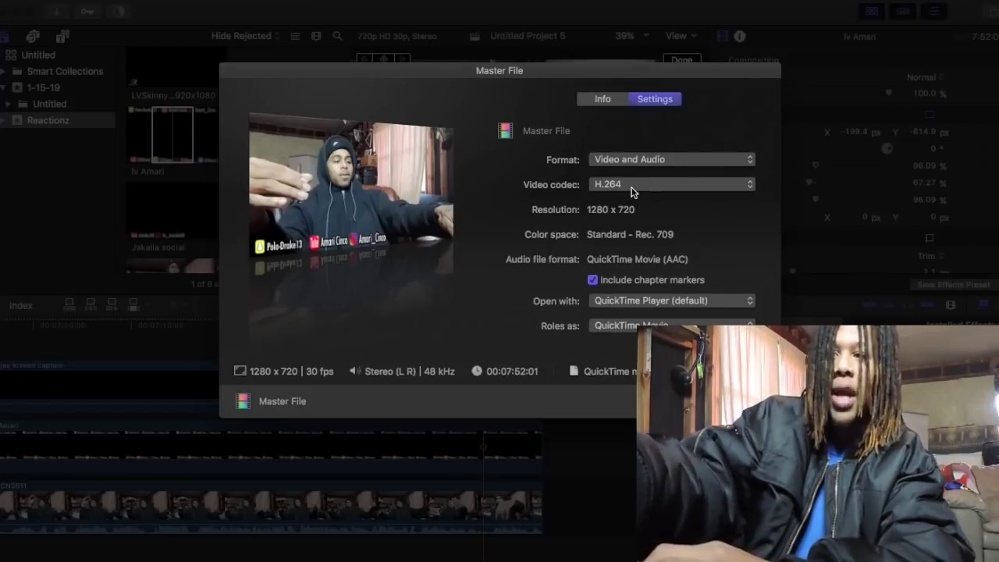
left_click(632, 188)
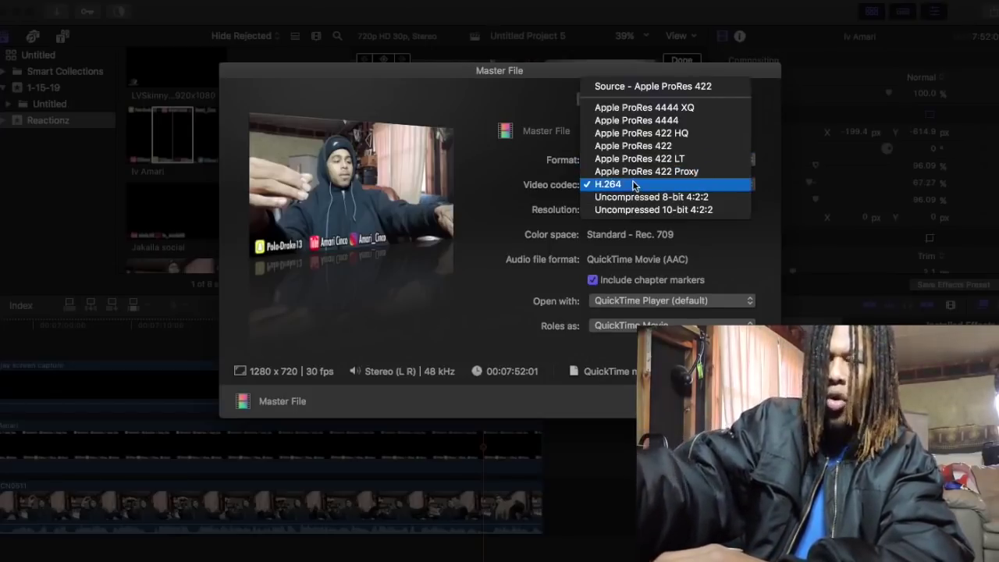
left_click(633, 185)
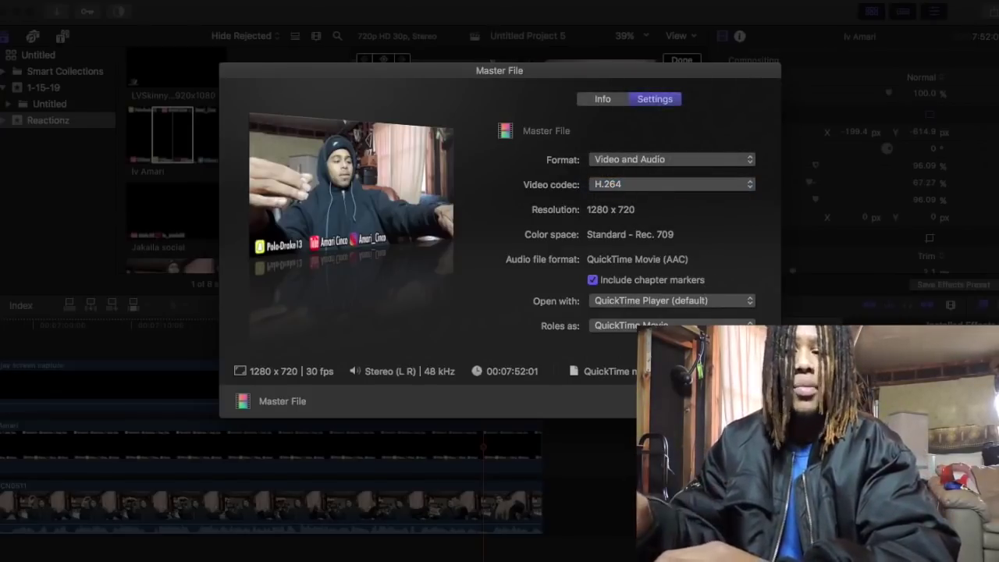
left_click(603, 101)
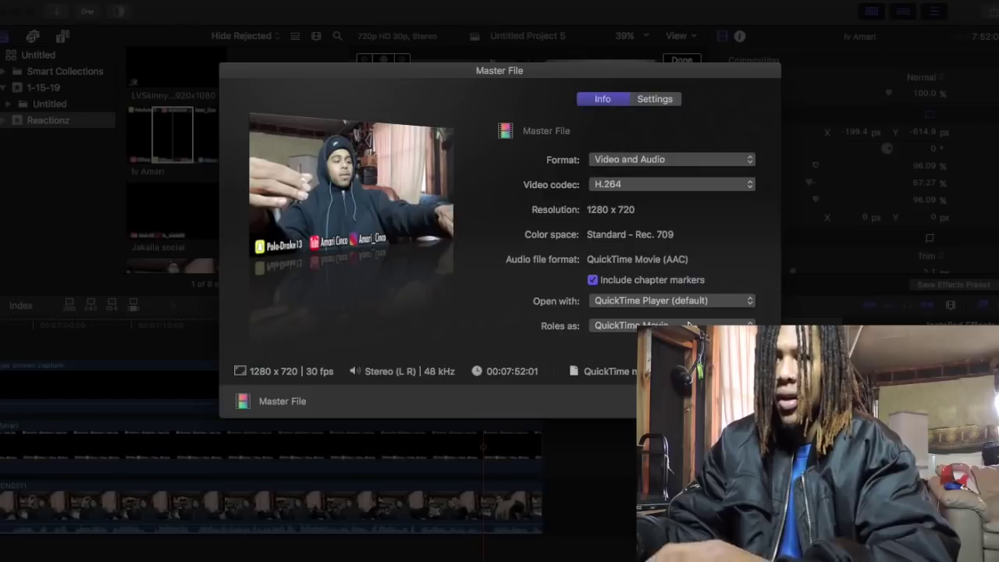
Save the master file export as 'lil tjay' in Documents.
left_click(741, 361)
key("BackSpace")
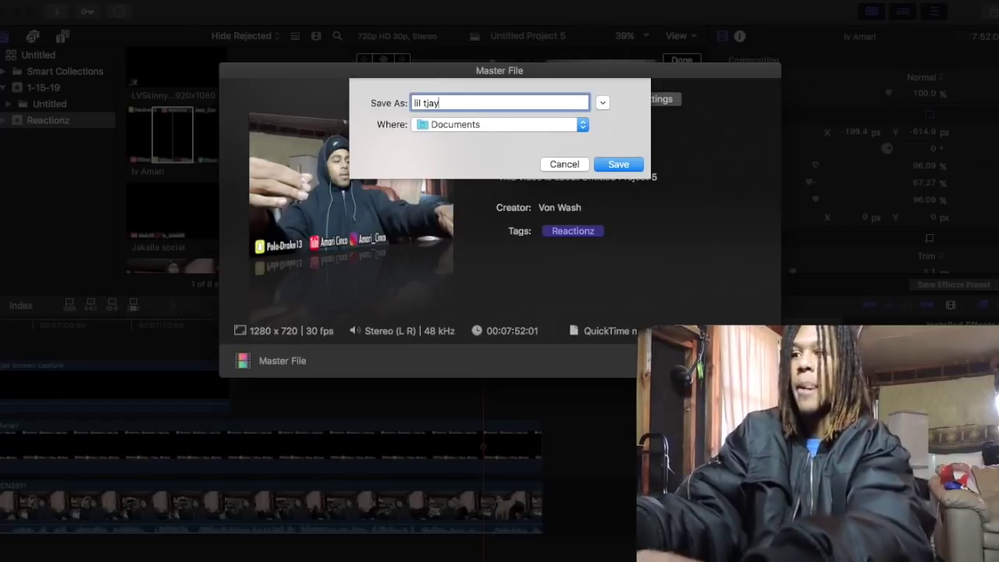
key("Return")
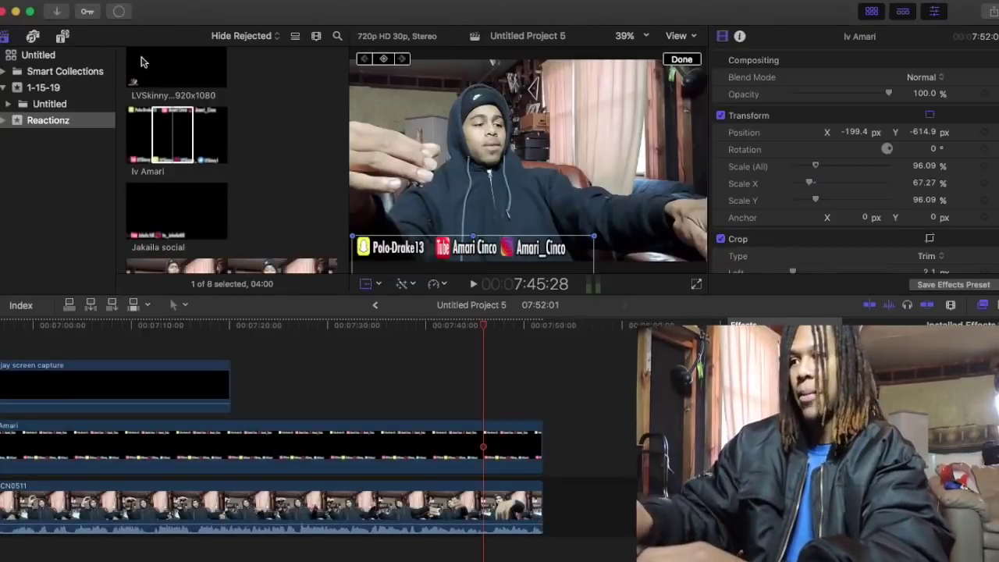
Check the lil tjay.mov transcode progress in Background Tasks, then switch to HandBrake.
left_click(118, 14)
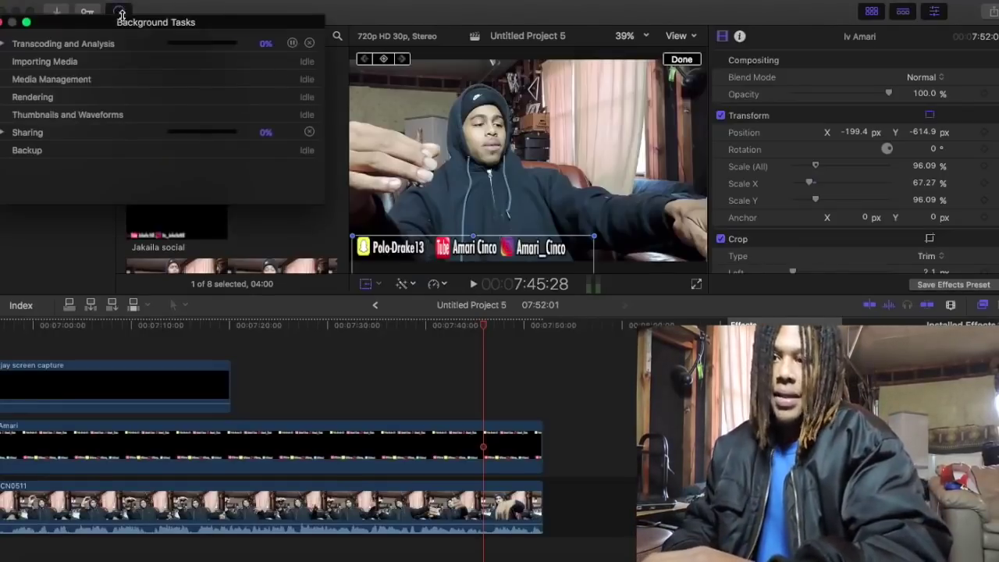
left_click(3, 133)
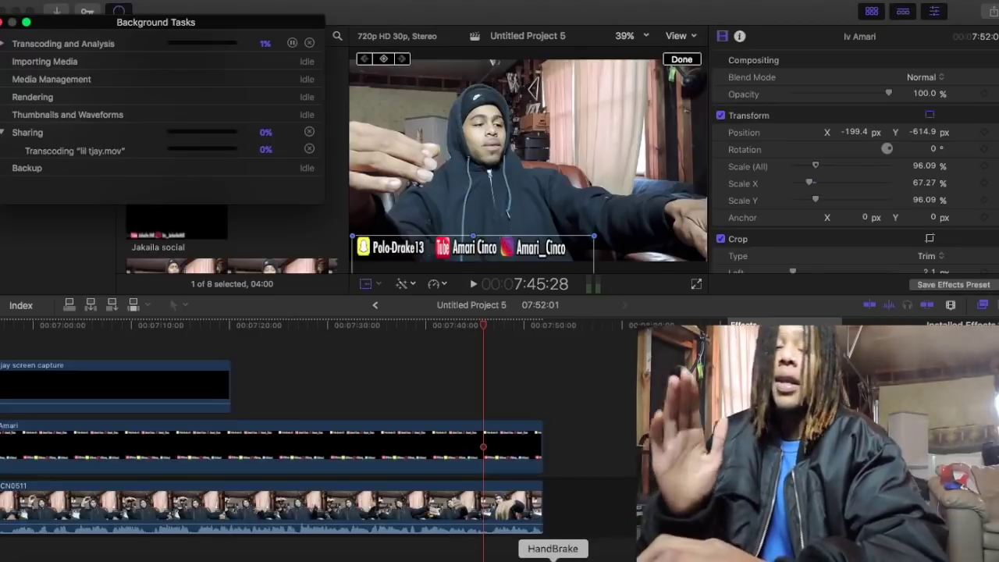
left_click(553, 558)
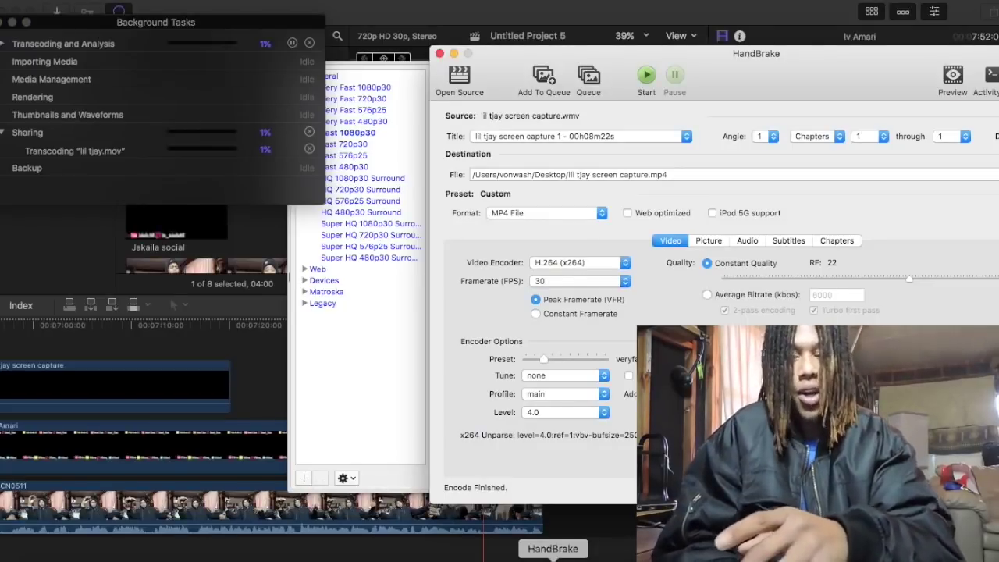
In HandBrake, load lil tjay.mov from the Documents folder as the source.
left_click(458, 77)
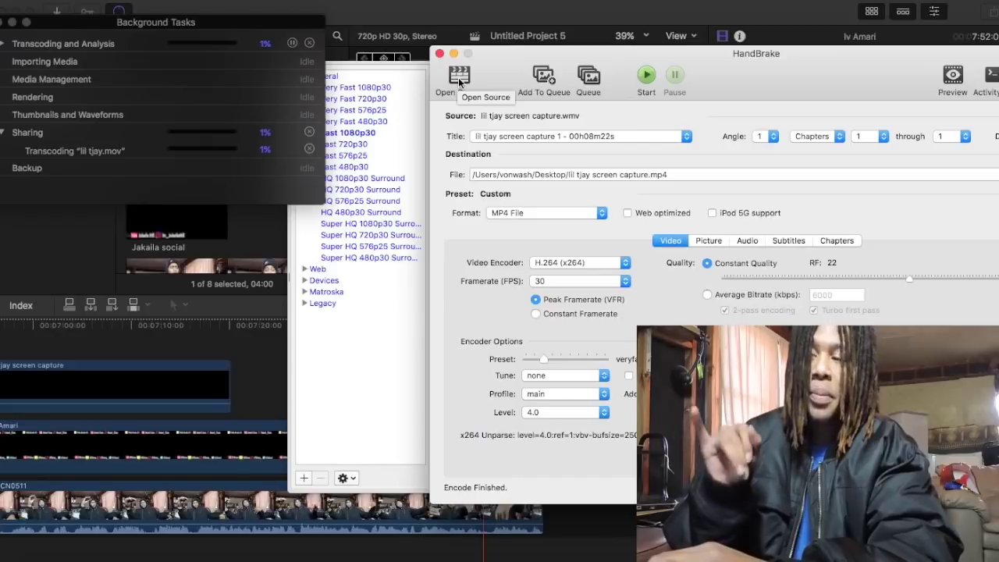
left_click(458, 77)
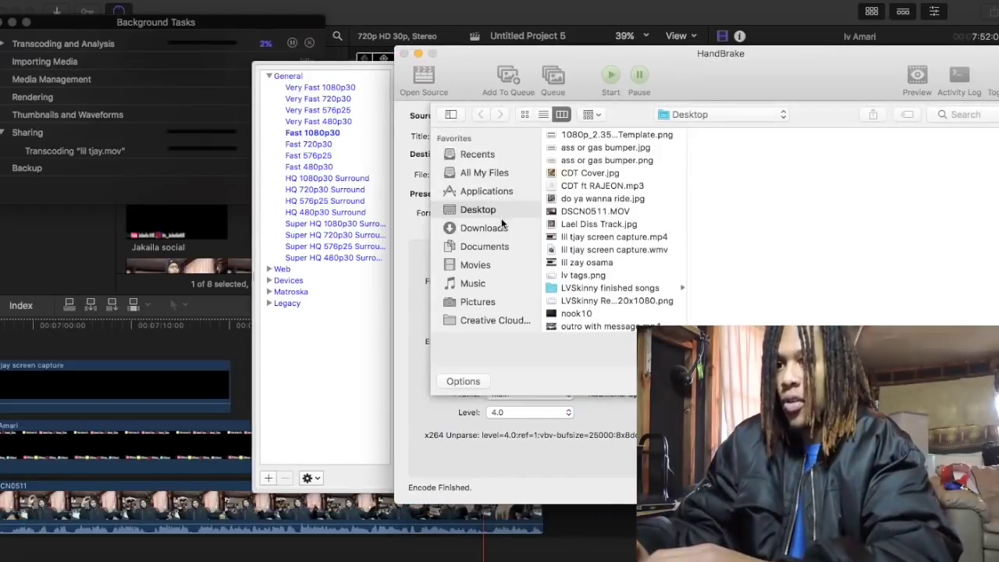
left_click(493, 244)
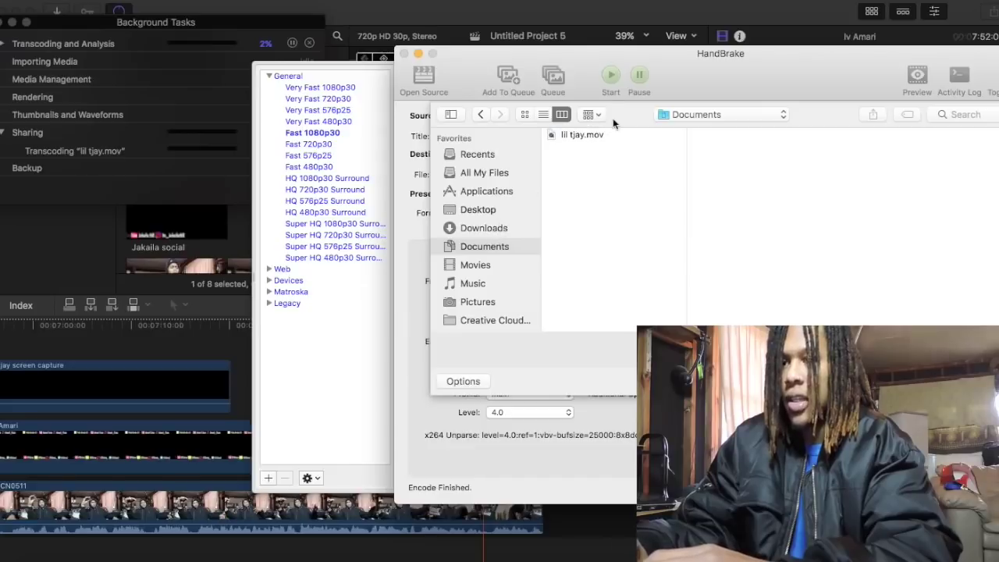
left_click(593, 135)
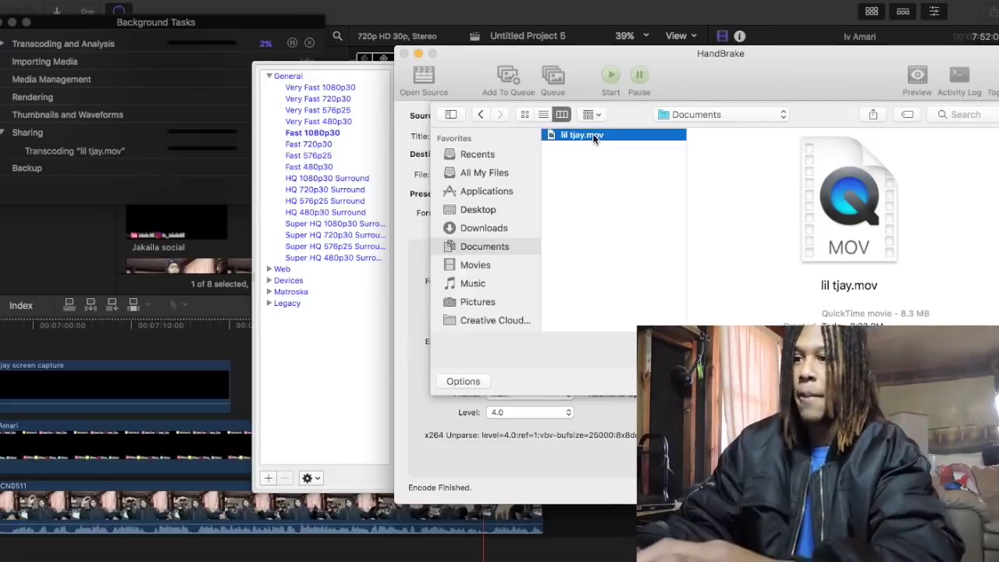
double_click(593, 135)
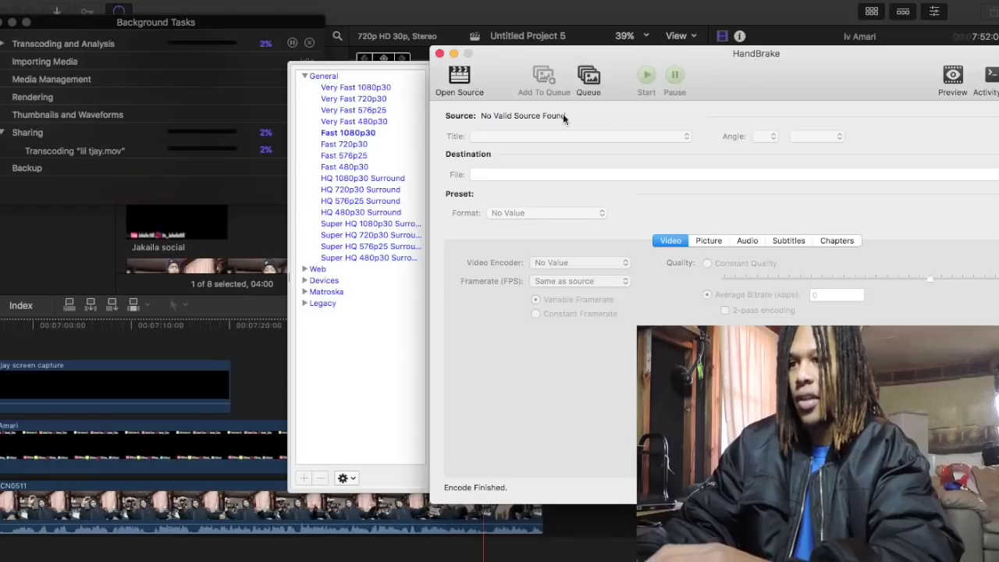
Switch the source to lil tjay screen capture.wmv from the Desktop.
key("super+o")
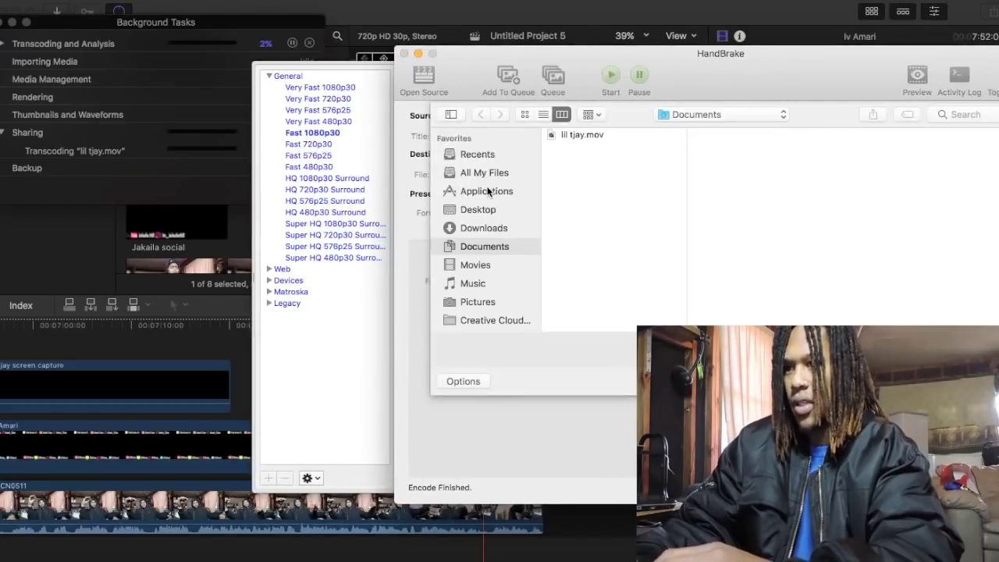
left_click(487, 191)
left_click(477, 209)
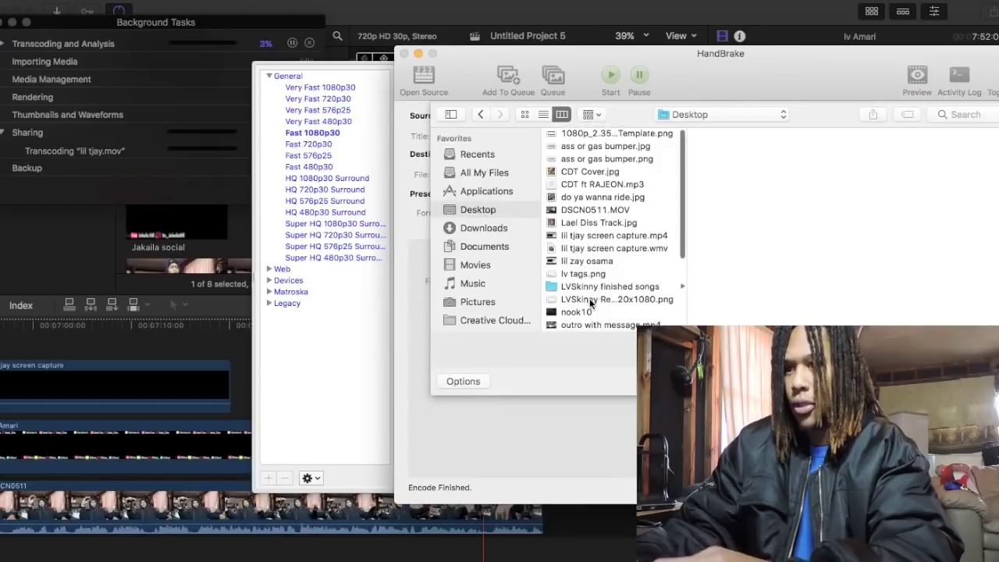
scroll(593, 297, "down", 3)
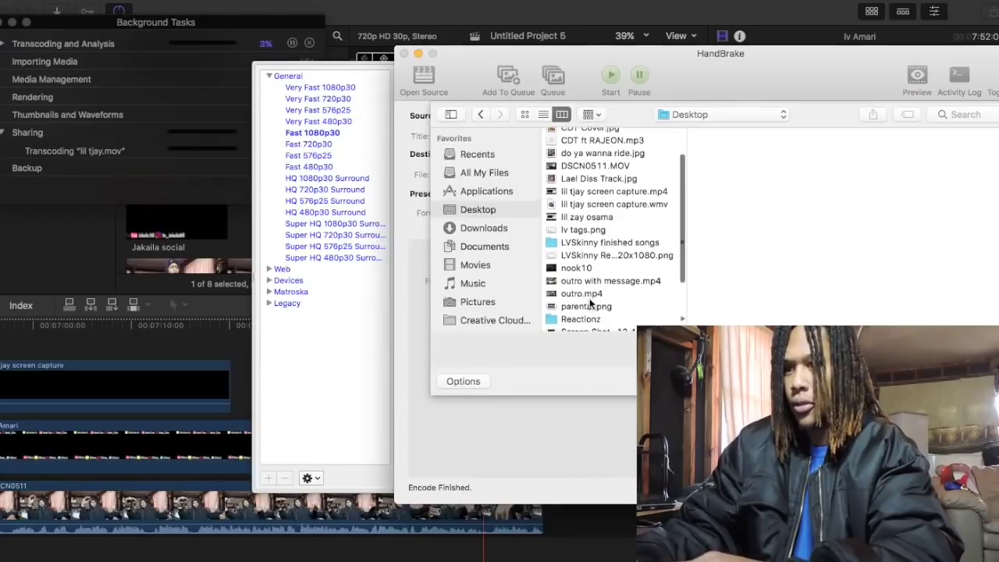
left_click(613, 201)
left_click(614, 191)
double_click(612, 205)
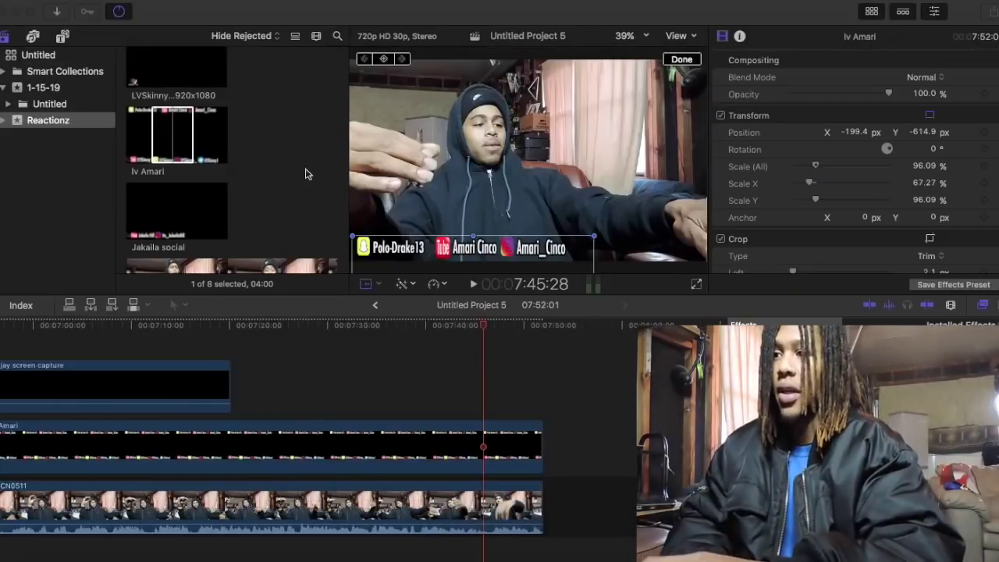
Check the lil tjay.mov export progress, then open the earlier Untitled Project.
key("super+9")
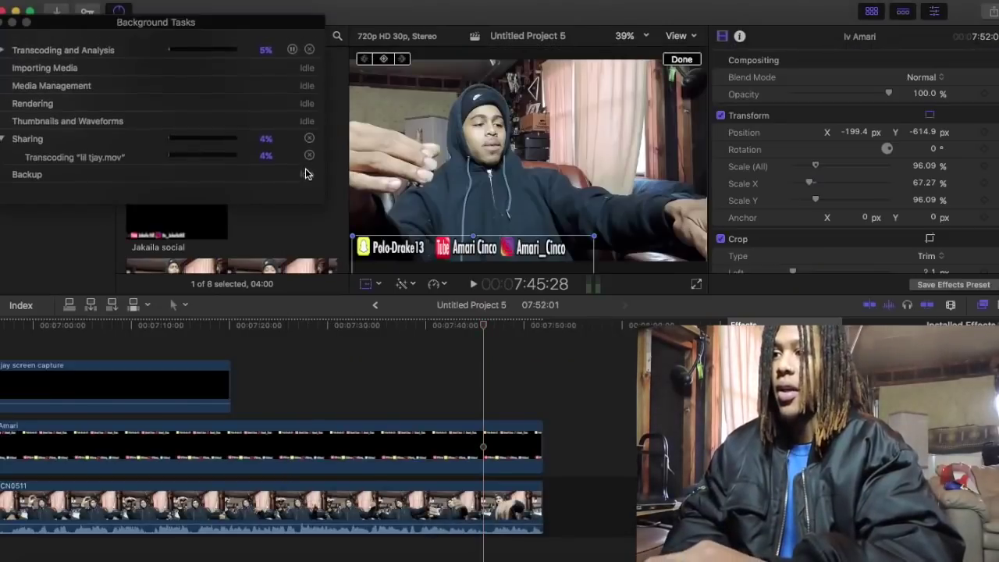
left_click(1, 23)
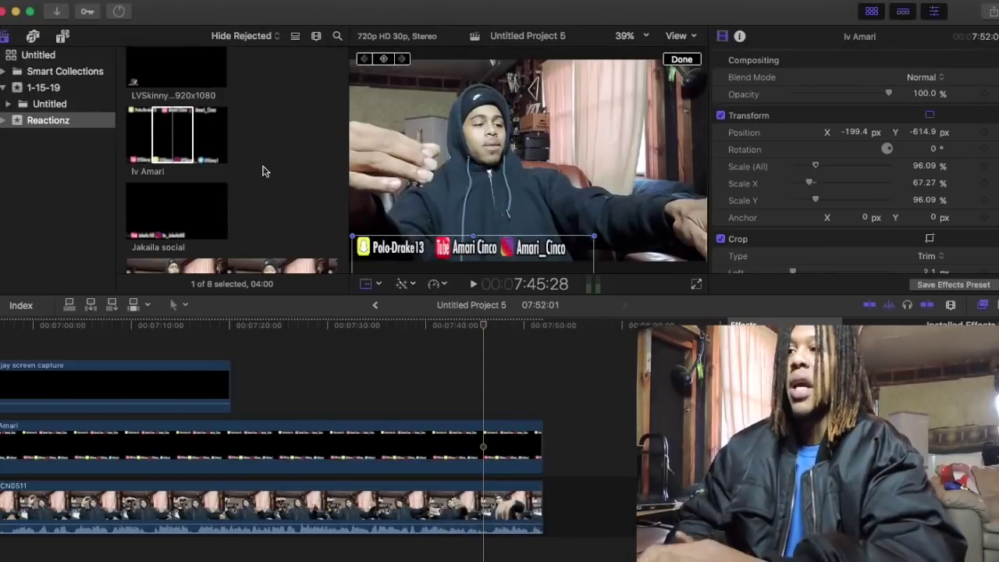
scroll(263, 170, "up", 5)
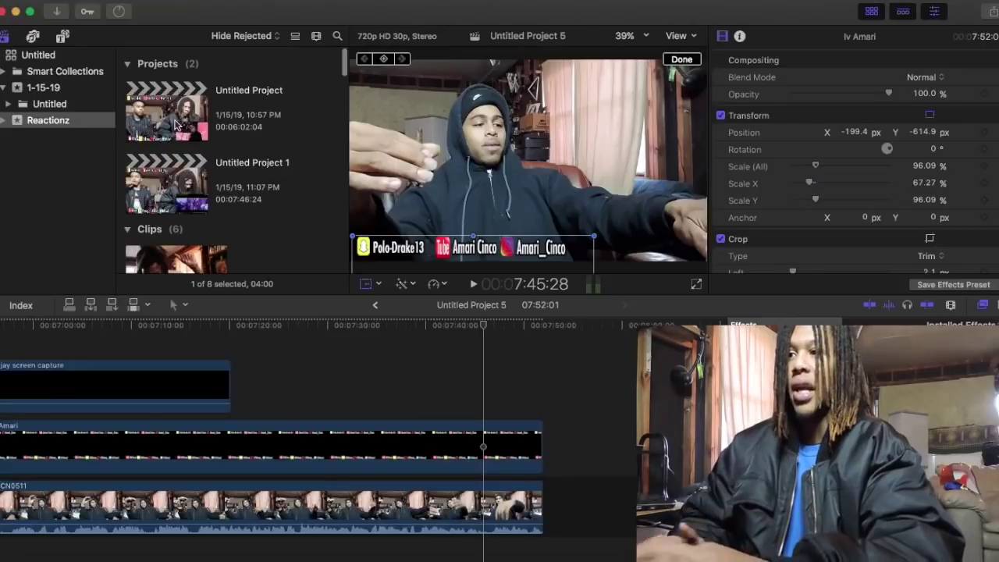
double_click(176, 125)
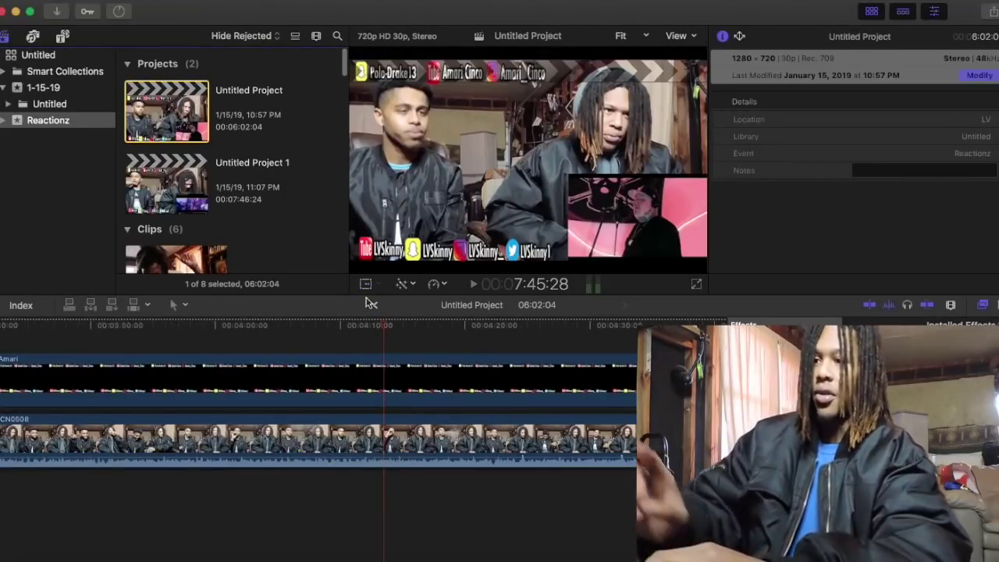
Replace the timeline's reaction clip with the DSCN0511 footage from the browser.
scroll(314, 430, "right", 5)
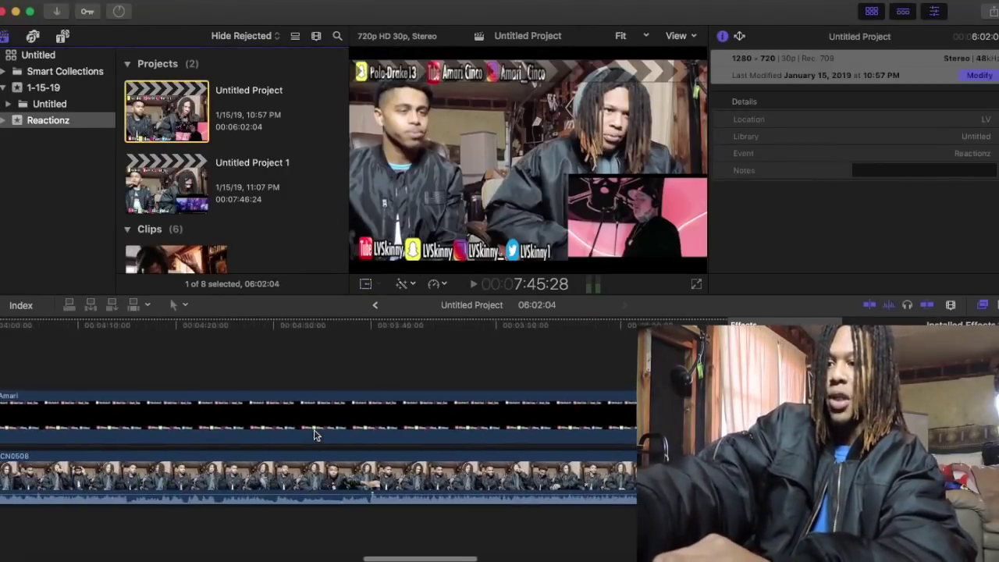
scroll(314, 429, "left", 5)
scroll(222, 238, "down", 5)
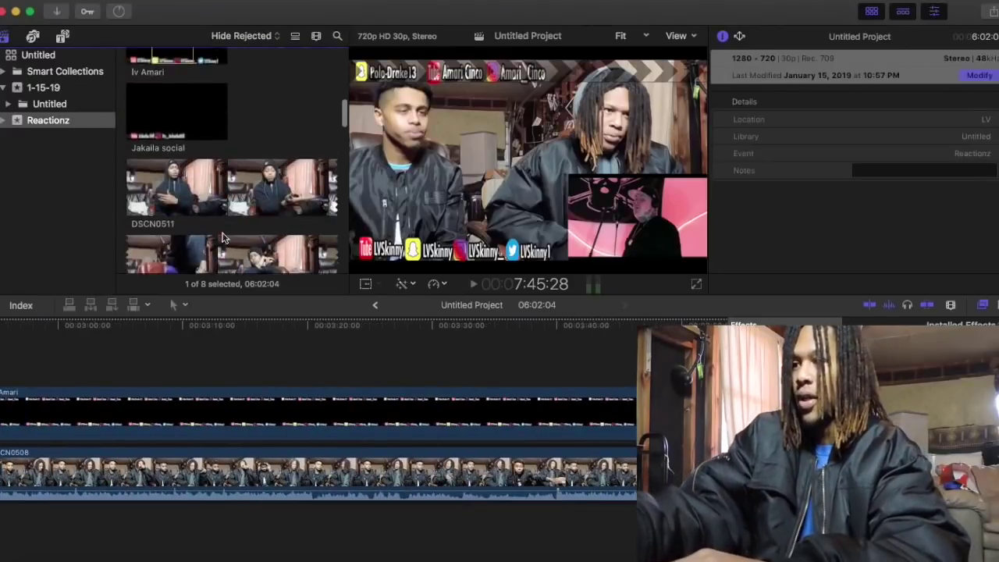
scroll(221, 238, "down", 1)
left_click(231, 148)
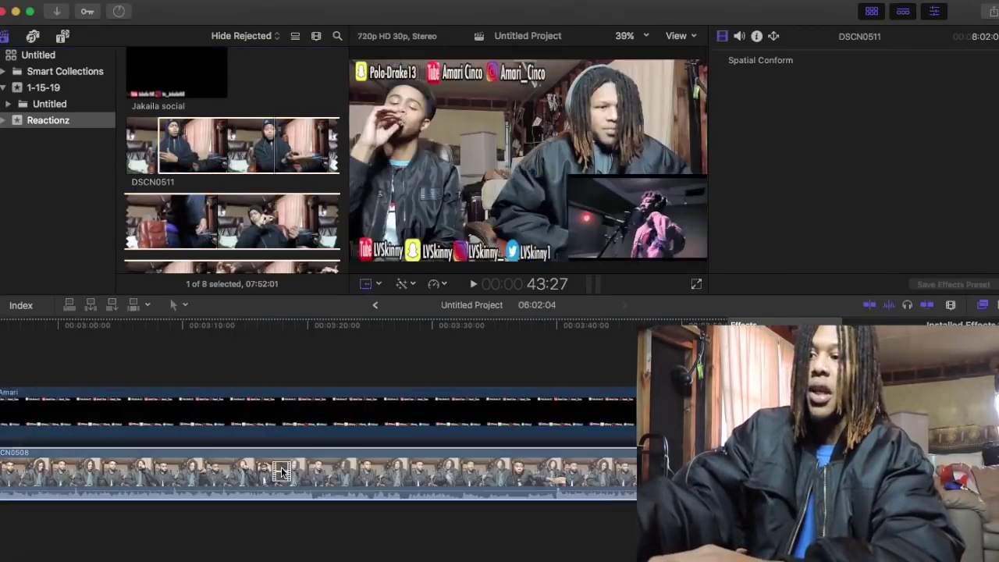
left_click_drag(281, 471, 281, 468)
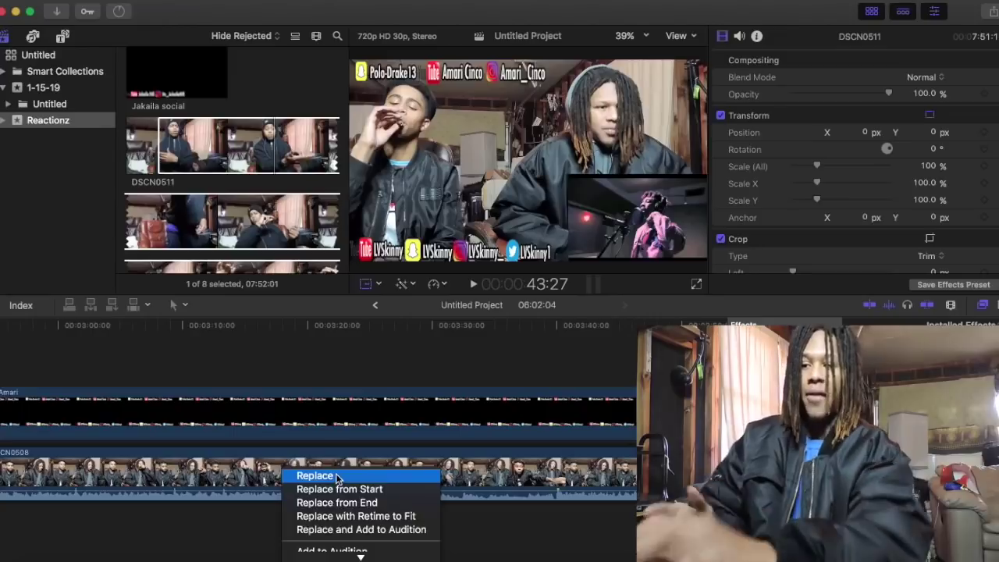
left_click(444, 361)
scroll(444, 361, "left", 3)
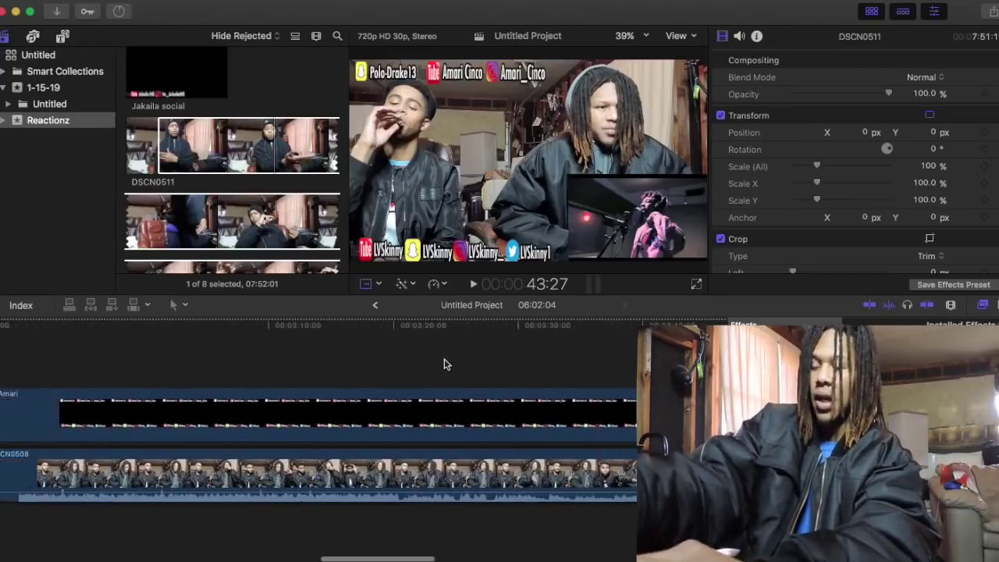
scroll(444, 365, "left", 10)
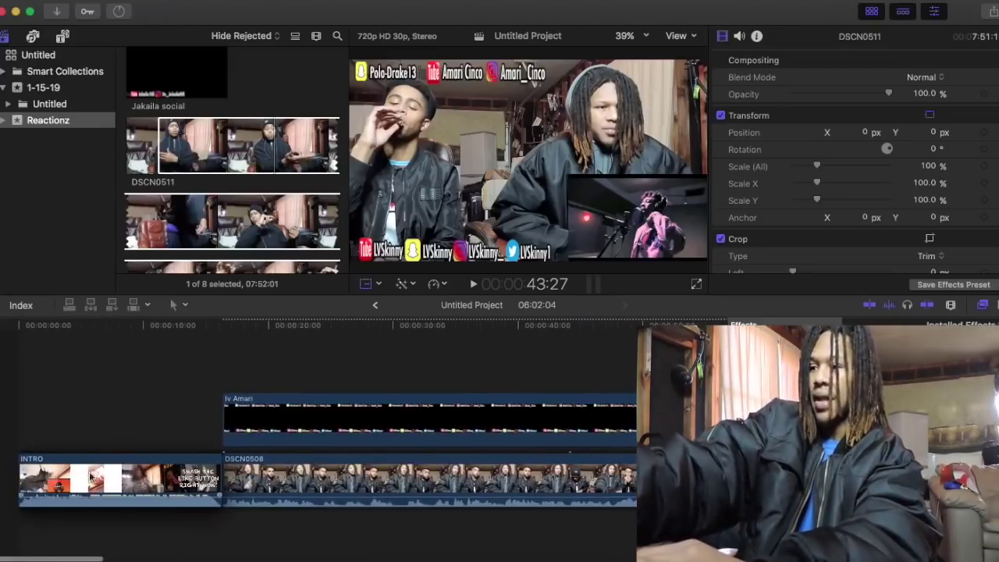
scroll(199, 467, "right", 10)
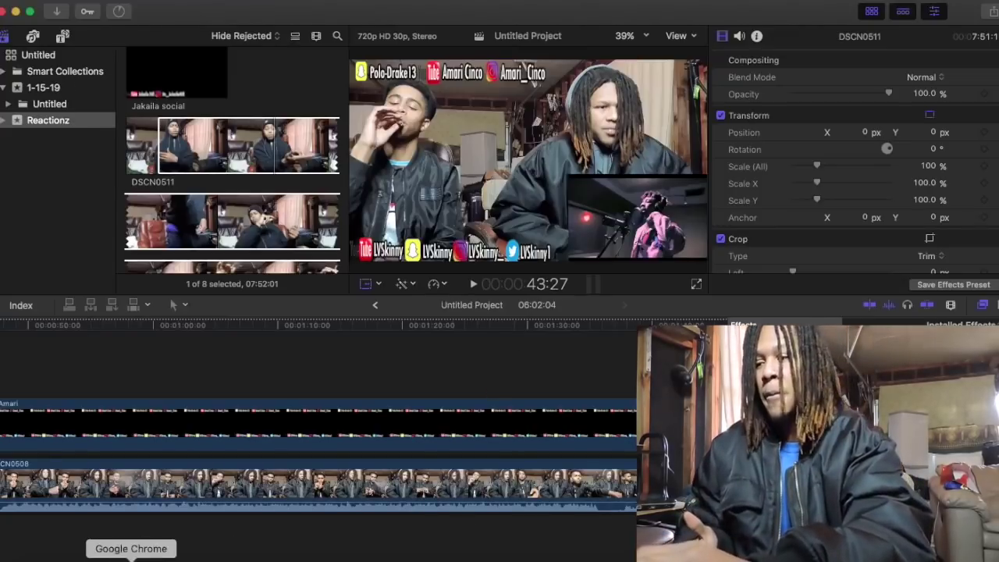
Switch to Chrome's Fiverr tab and scroll past the YouTube thumbnail, banner and editing gigs.
left_click(131, 557)
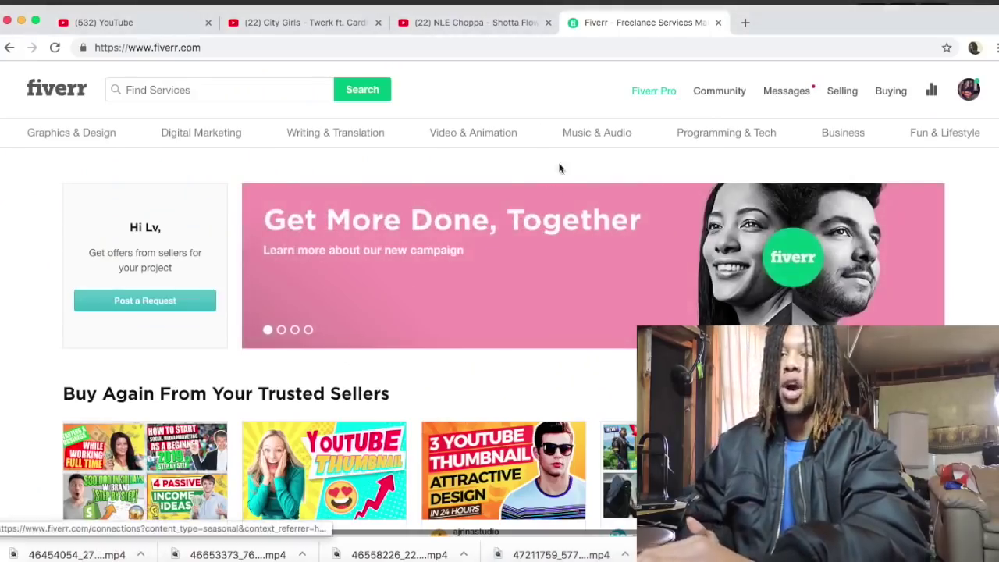
mouse_move(571, 147)
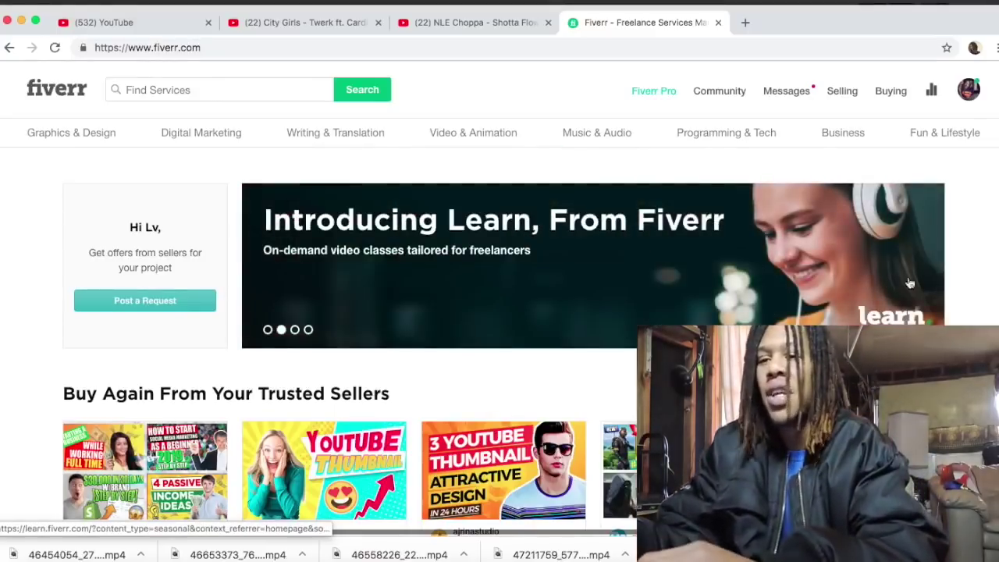
scroll(974, 298, "down", 5)
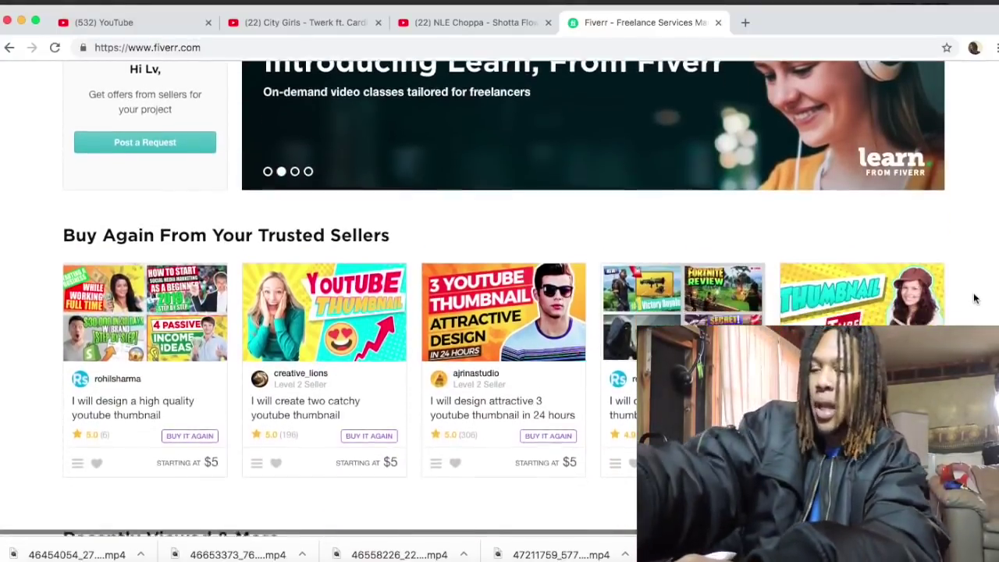
scroll(975, 299, "down", 10)
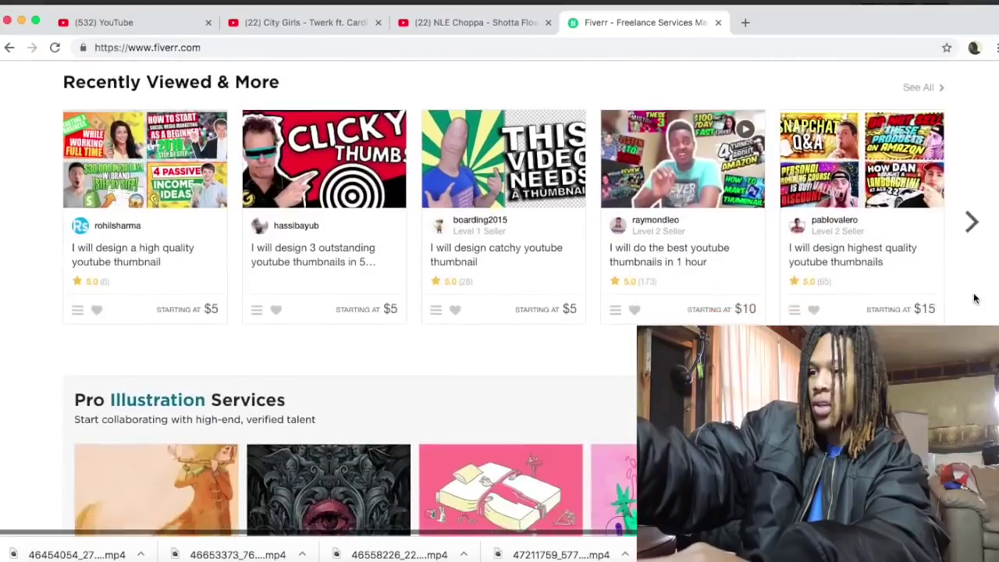
scroll(974, 298, "down", 5)
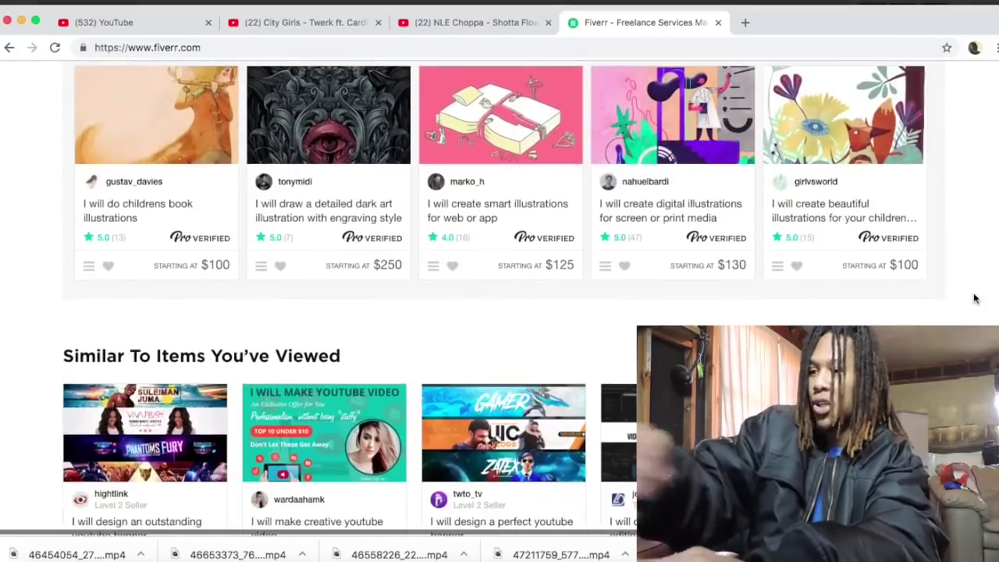
scroll(974, 298, "down", 3)
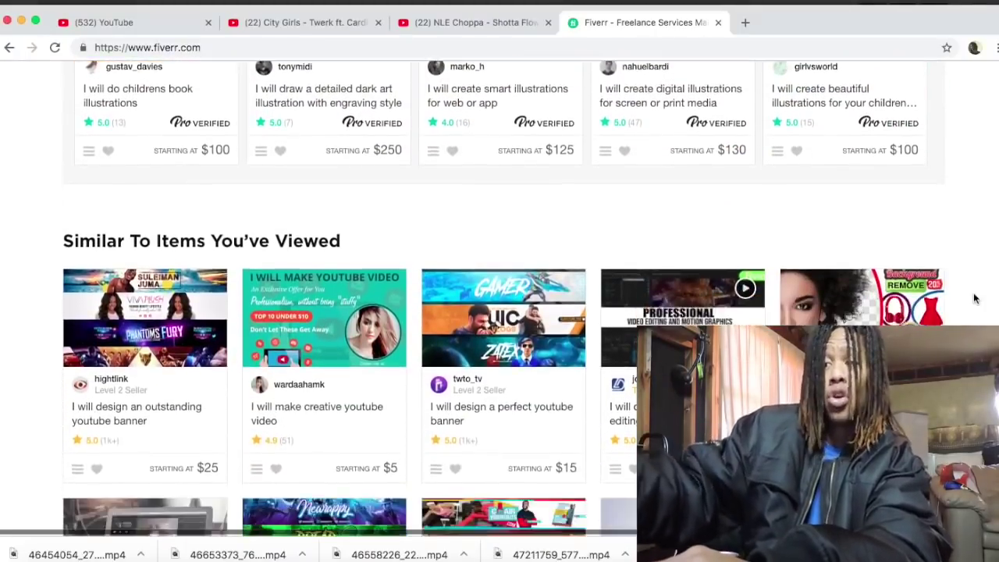
scroll(974, 298, "down", 5)
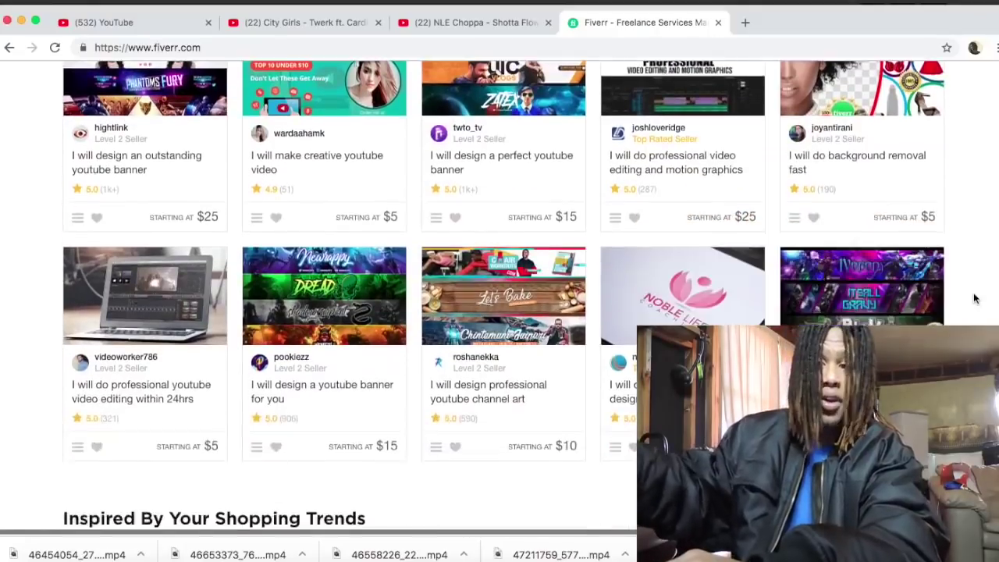
scroll(974, 298, "down", 1)
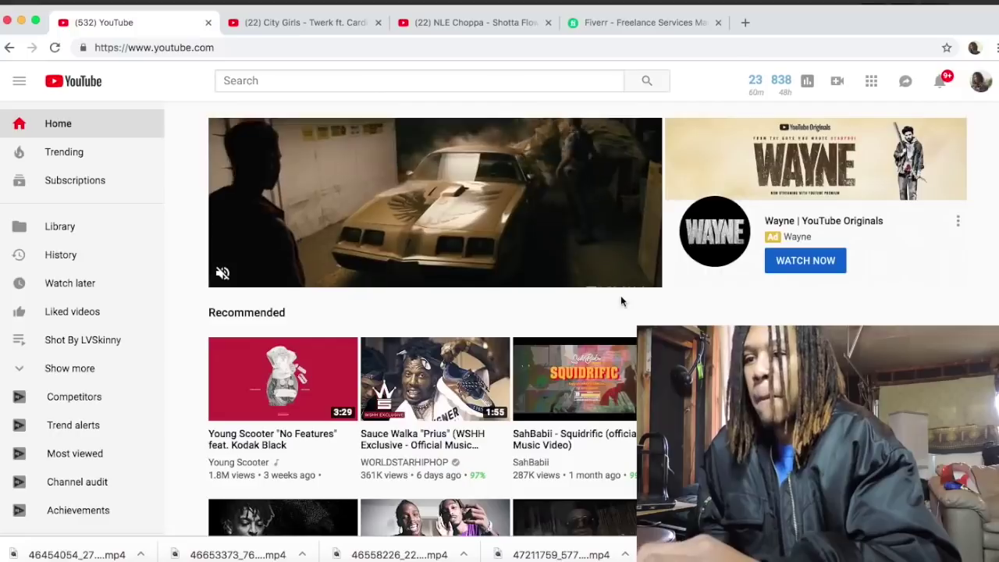
Open the ALL SUPERHERO MOVIES 2019 (Trailers) video from Recommended and scroll to its tags.
scroll(622, 297, "down", 5)
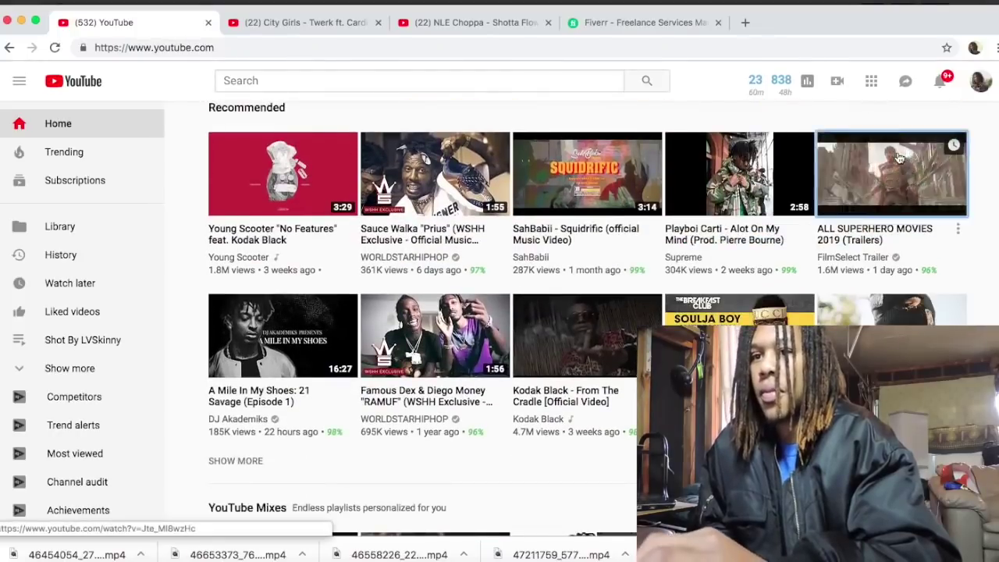
left_click(899, 158)
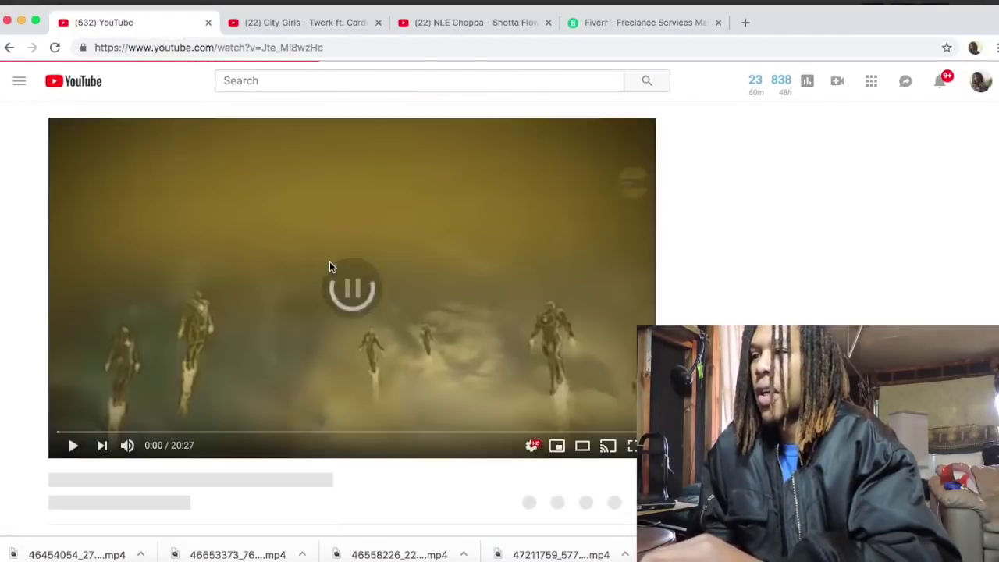
scroll(476, 259, "down", 5)
scroll(478, 257, "down", 2)
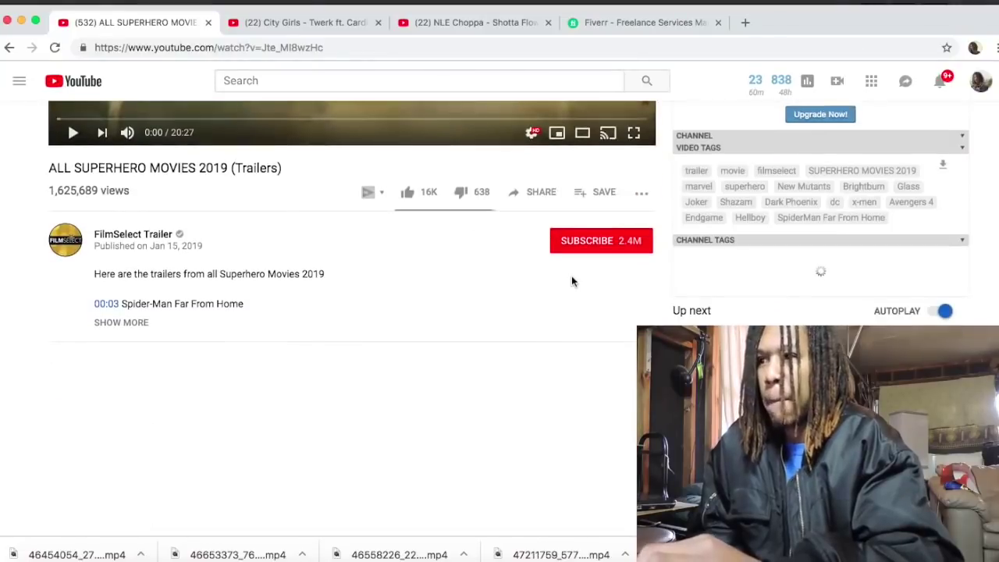